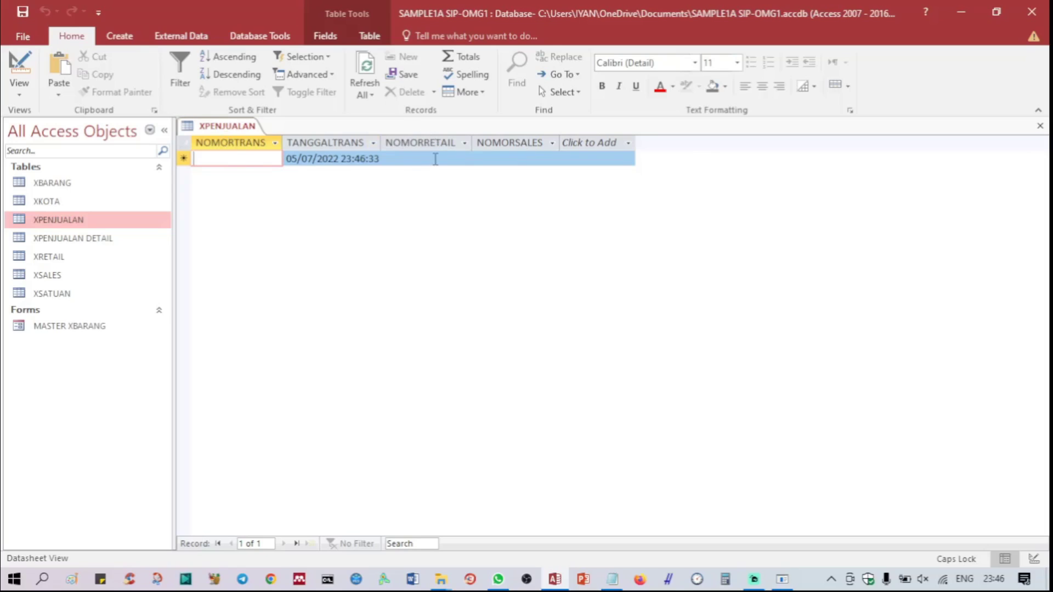
Step: Open the XPENJUALAN DETAIL table in Design View and switch it to Datasheet View
right_click(61, 242)
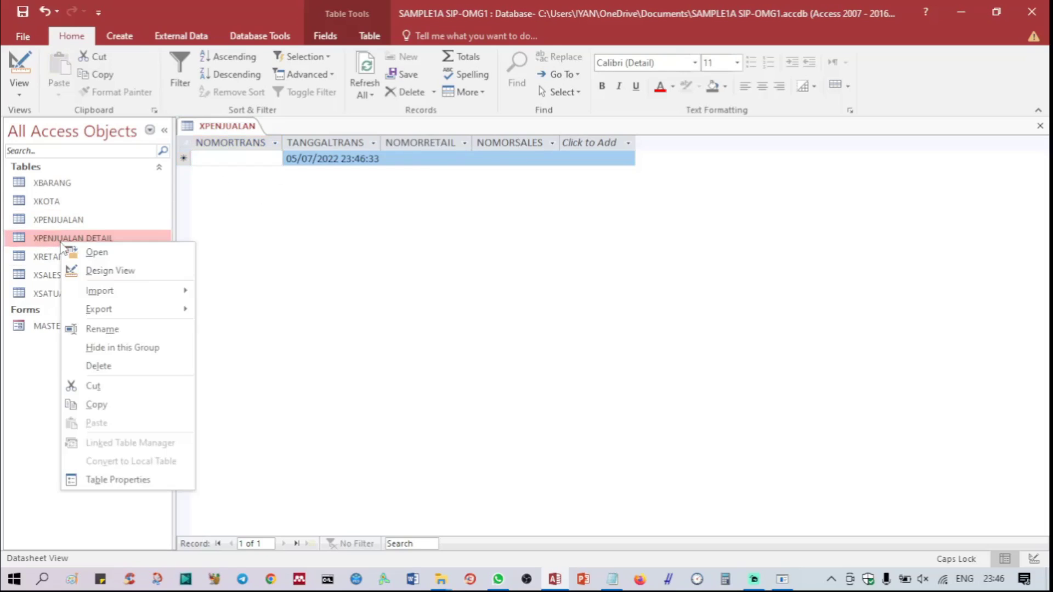
left_click(90, 271)
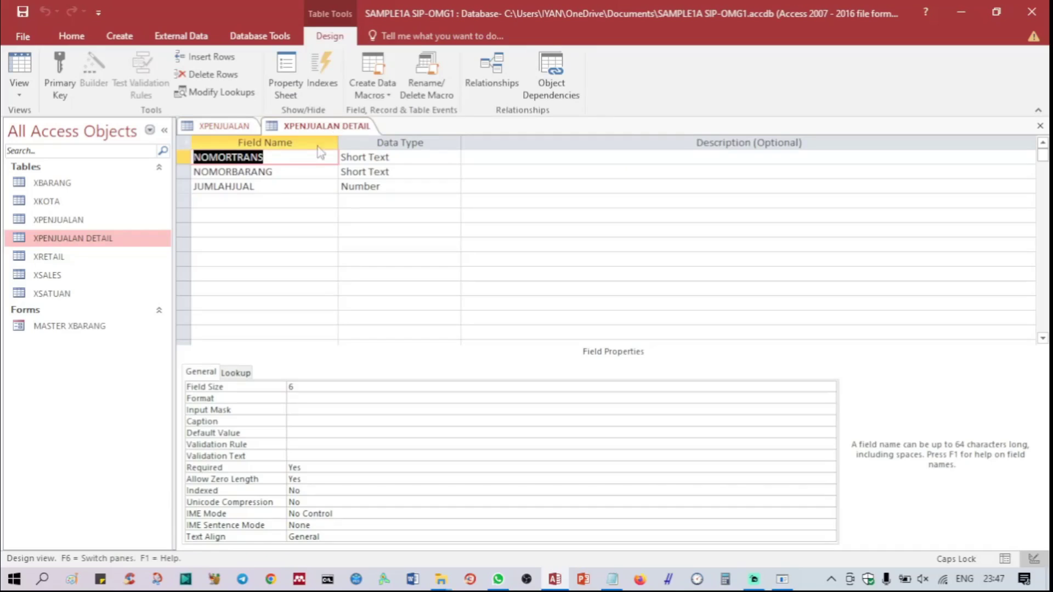
right_click(341, 127)
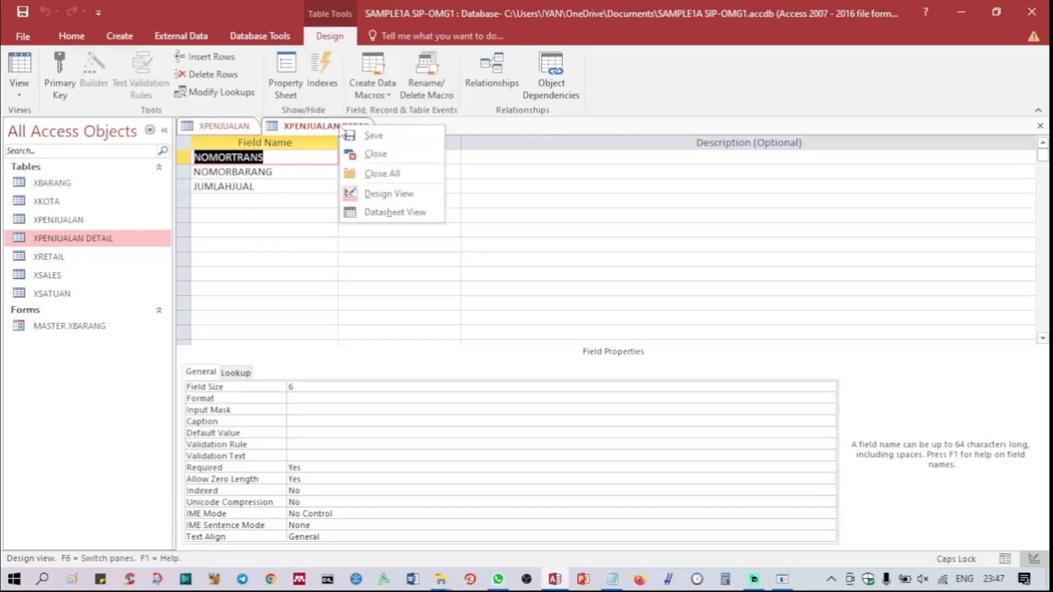
left_click(373, 211)
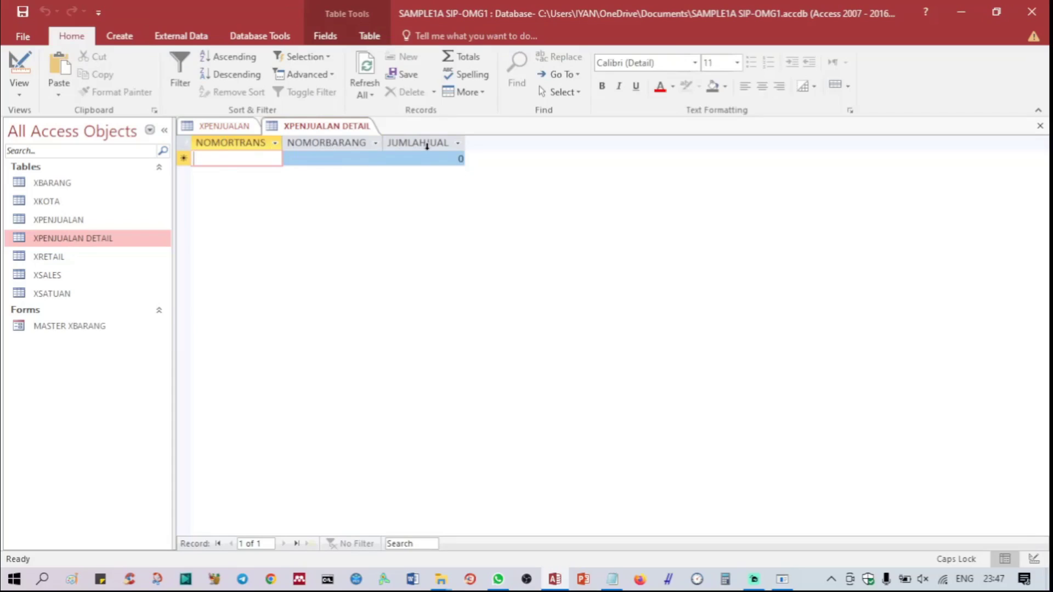
Step: Compare the fields of the XPENJUALAN and XPENJUALAN DETAIL tables, looking for the field they share
left_click(230, 127)
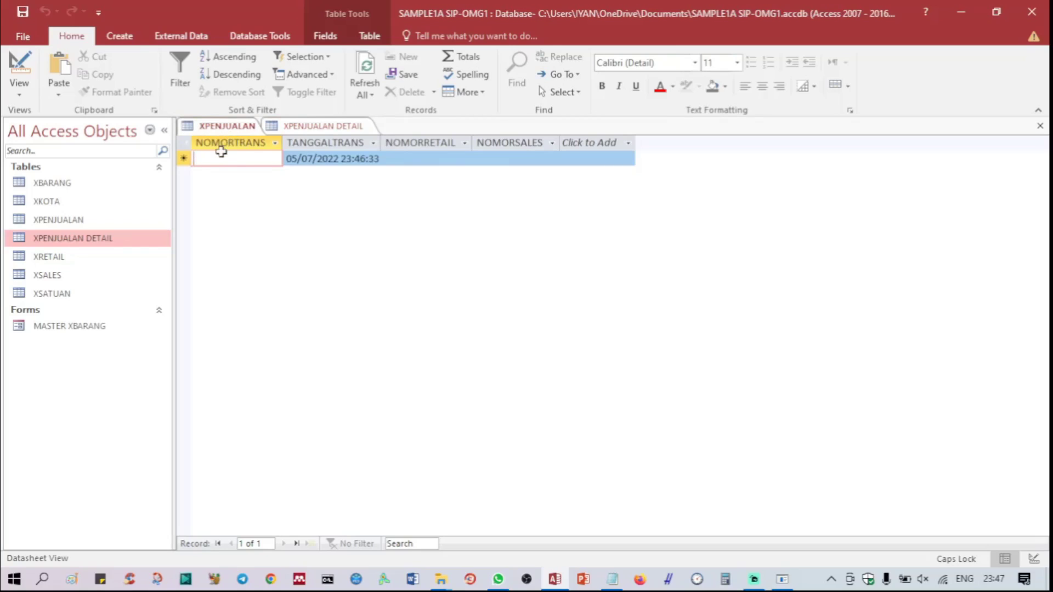
left_click(336, 130)
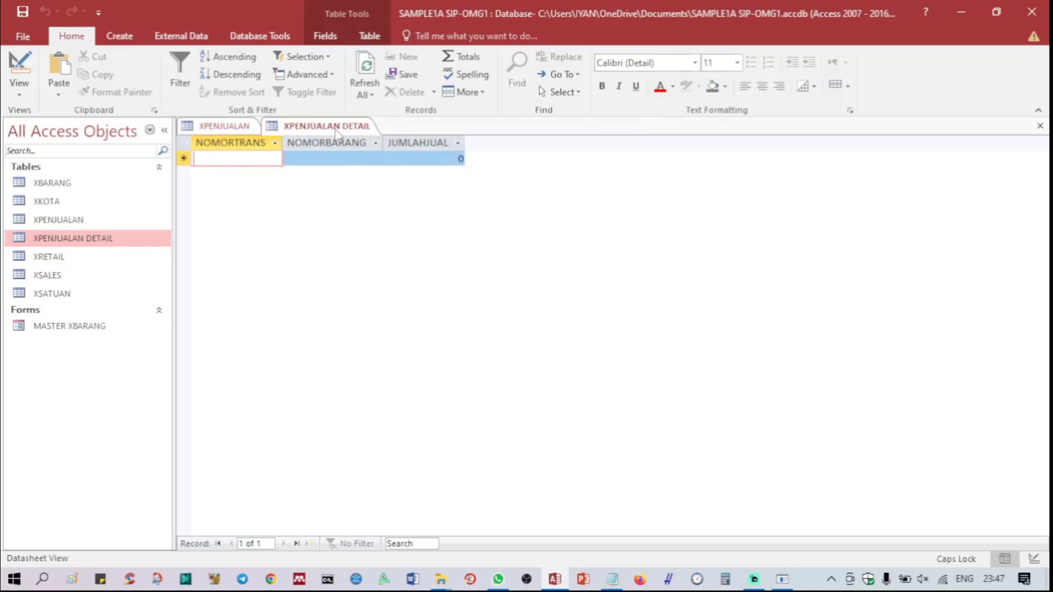
left_click(225, 127)
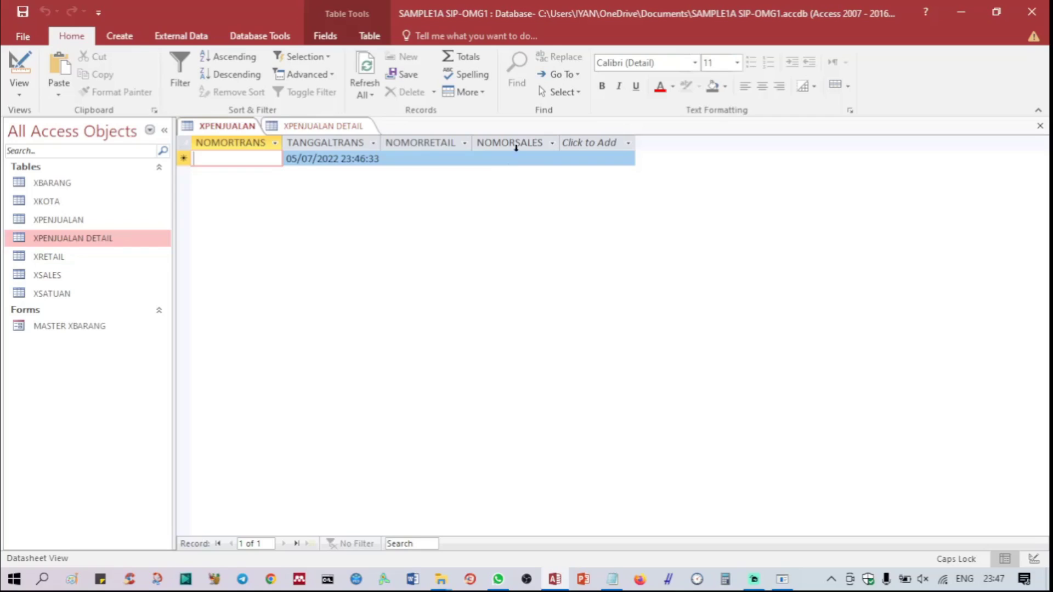
left_click(325, 128)
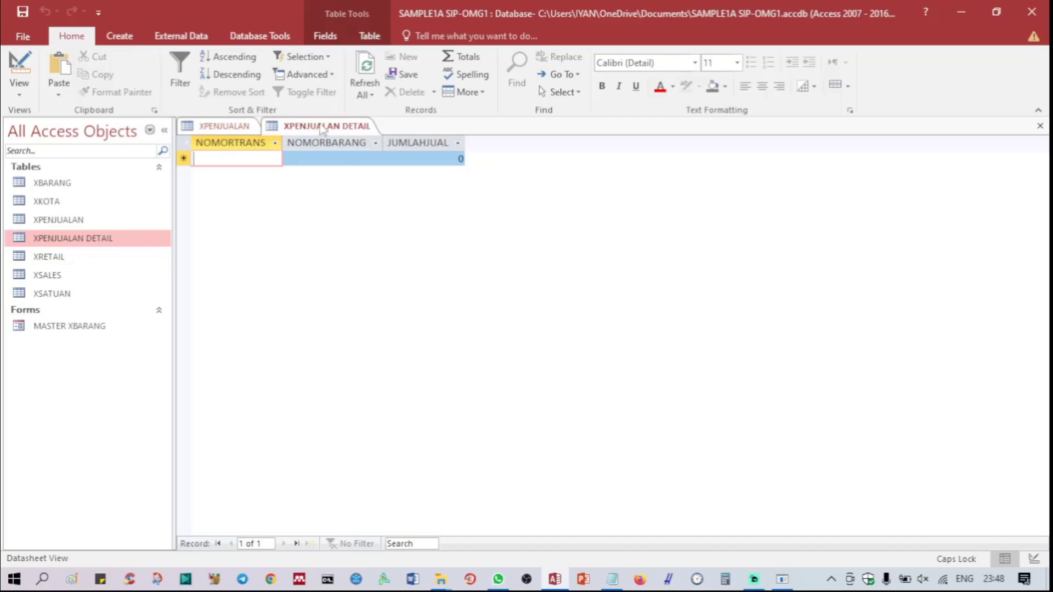
left_click(228, 132)
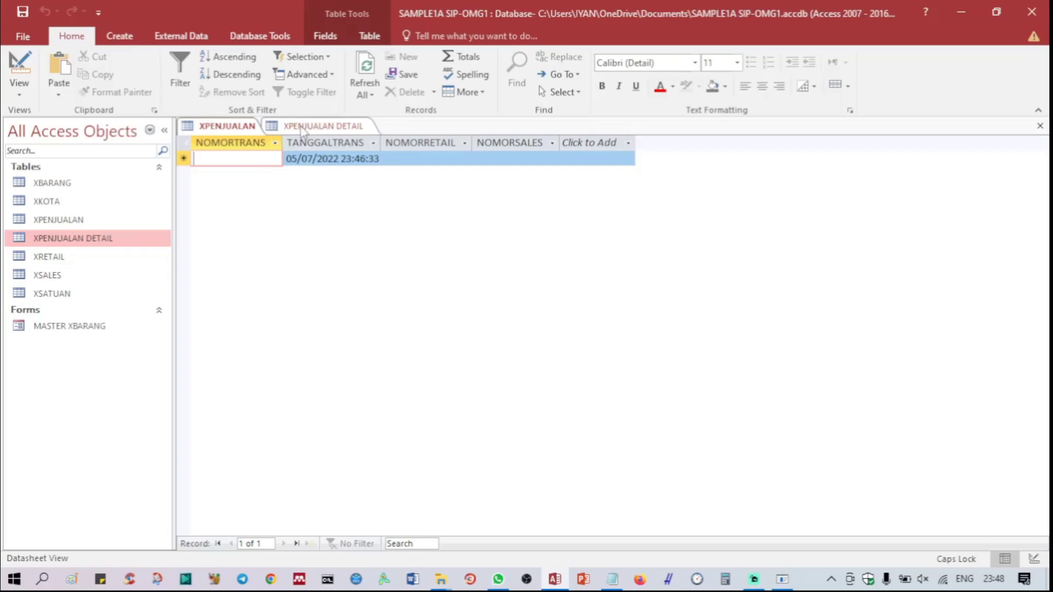
left_click(330, 127)
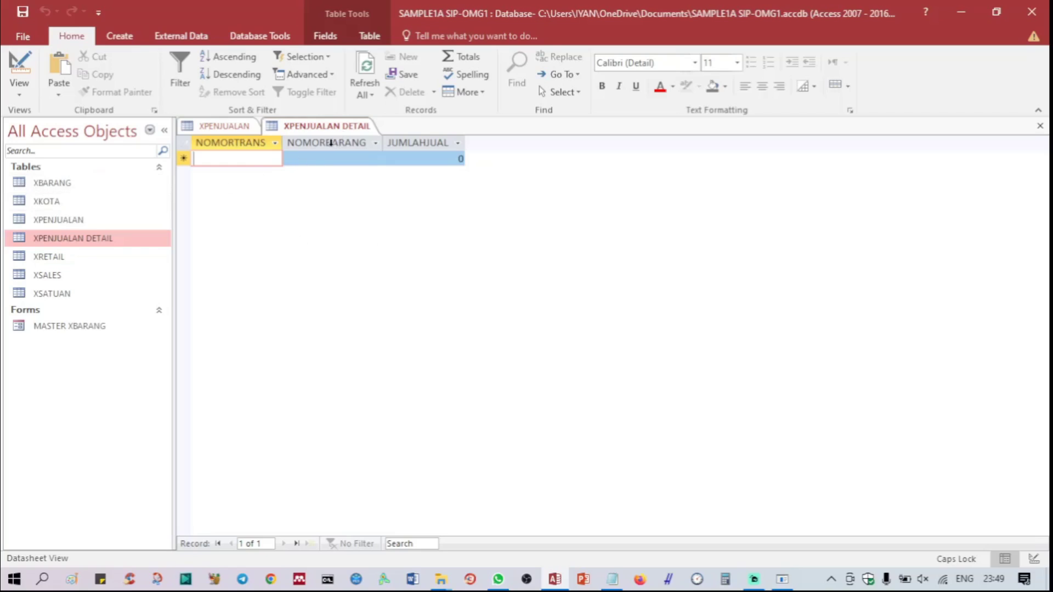
Step: Open the XBARANG table in Design View and compare its fields with those of XPENJUALAN DETAIL
right_click(69, 185)
left_click(98, 210)
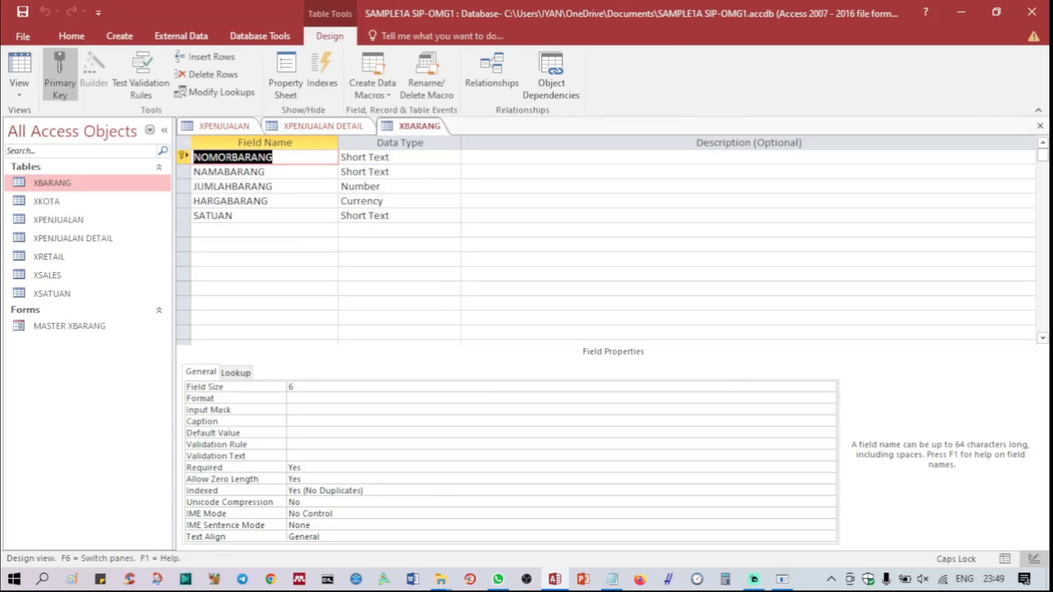
left_click(308, 132)
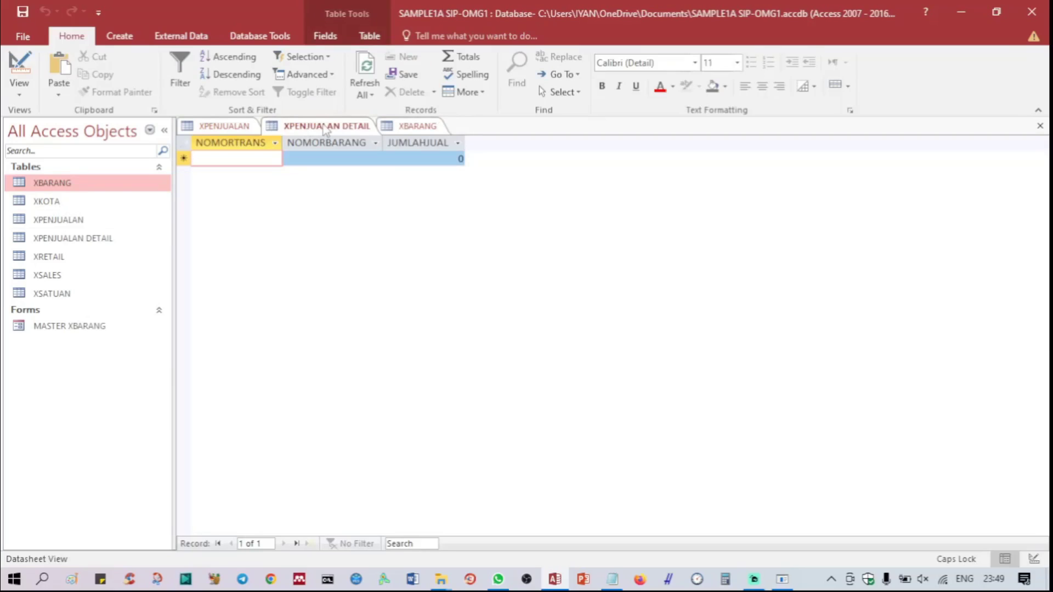
left_click(418, 127)
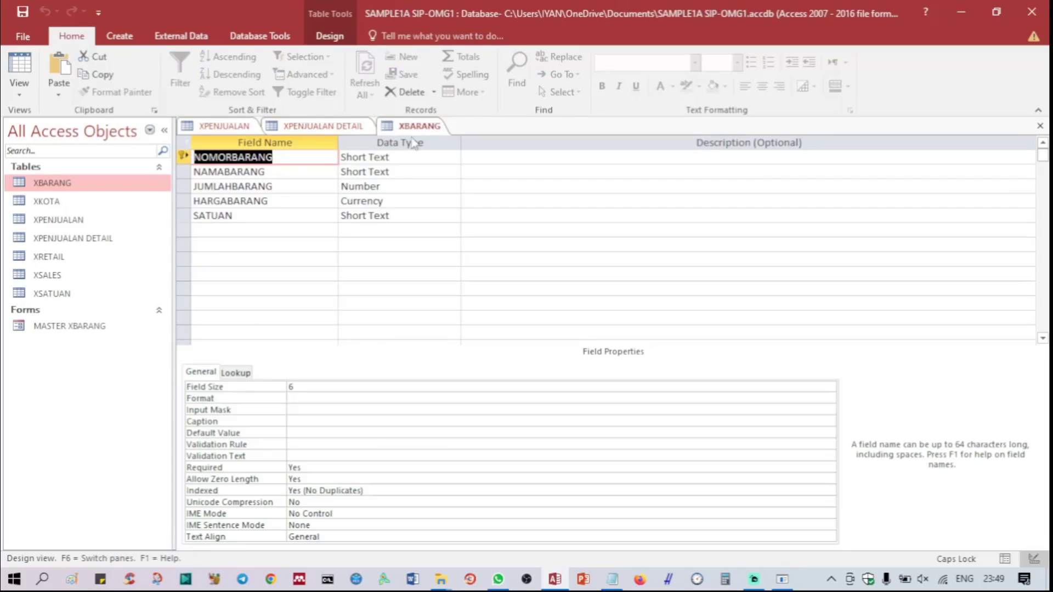
left_click(313, 127)
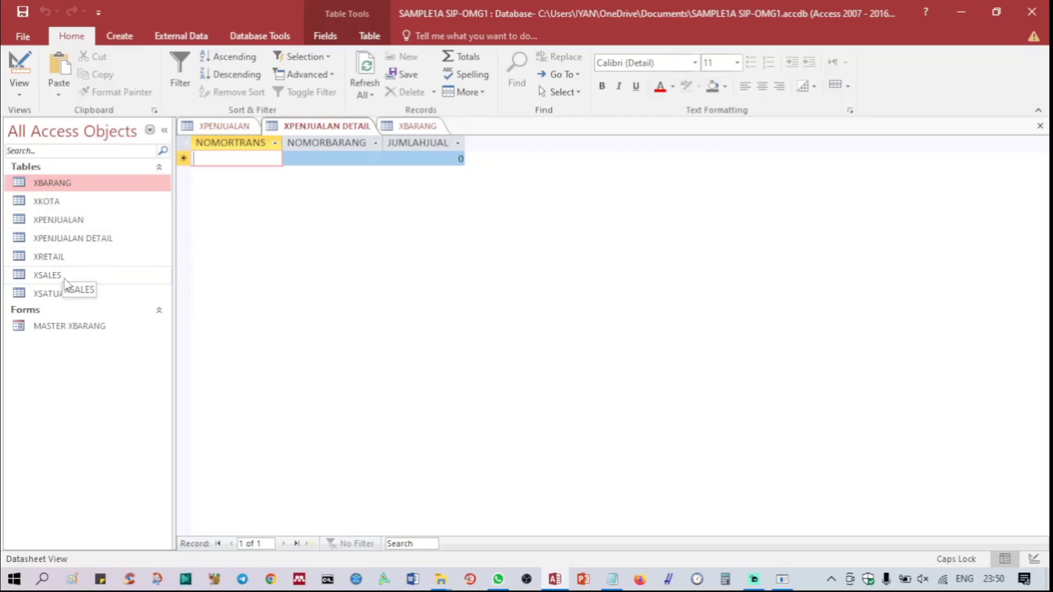
Step: Close all open tables and open the database's Relationships layout
right_click(233, 127)
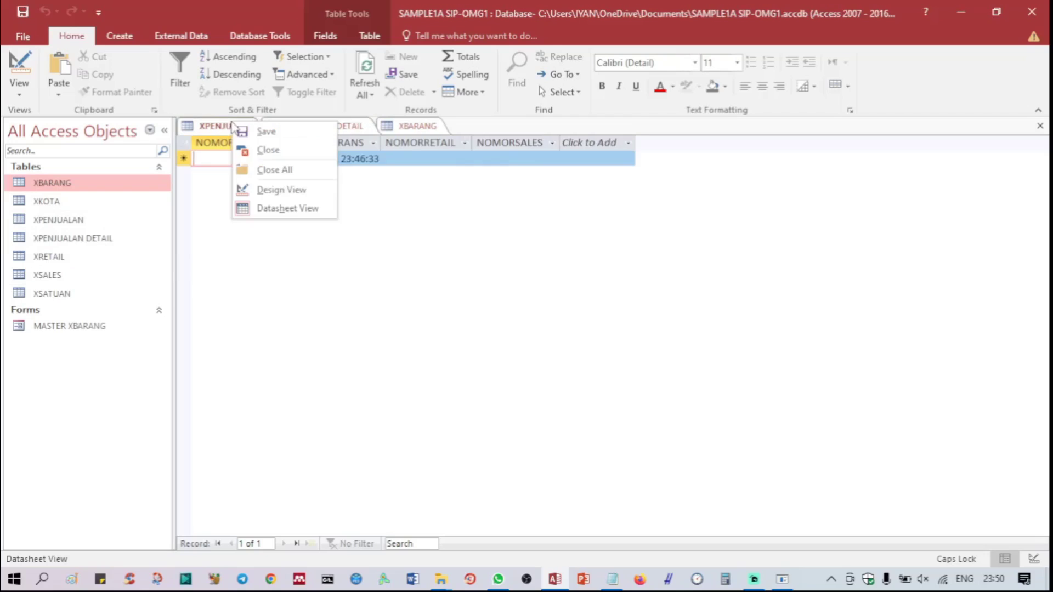
left_click(254, 168)
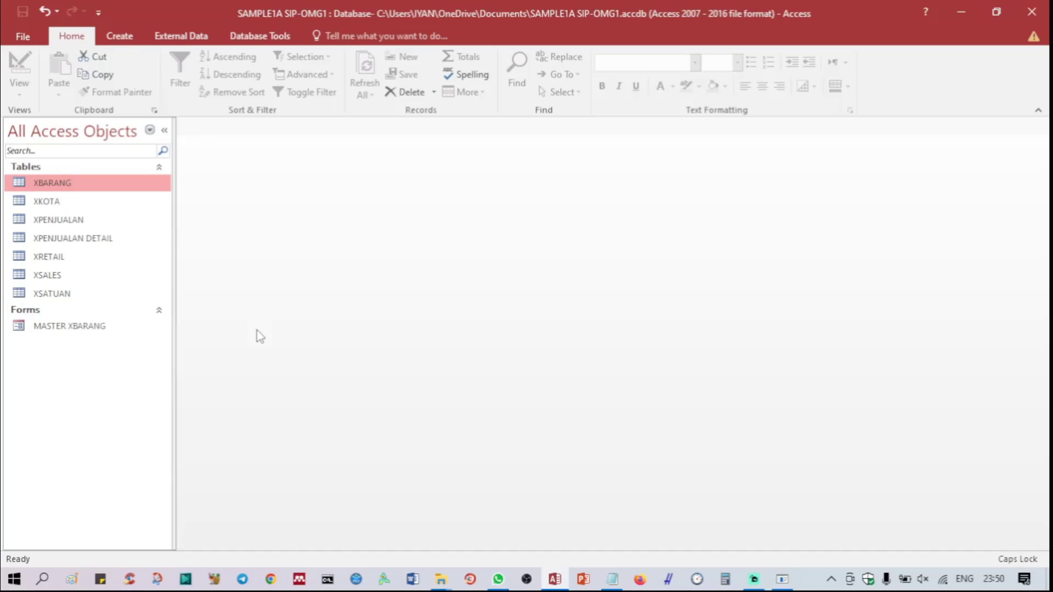
left_click(272, 43)
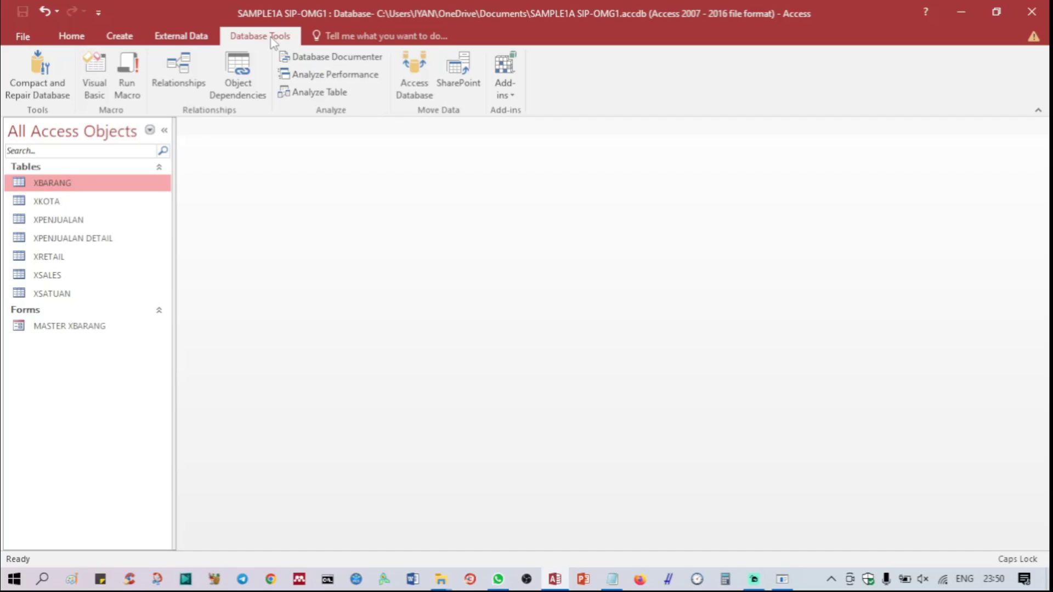
left_click(192, 69)
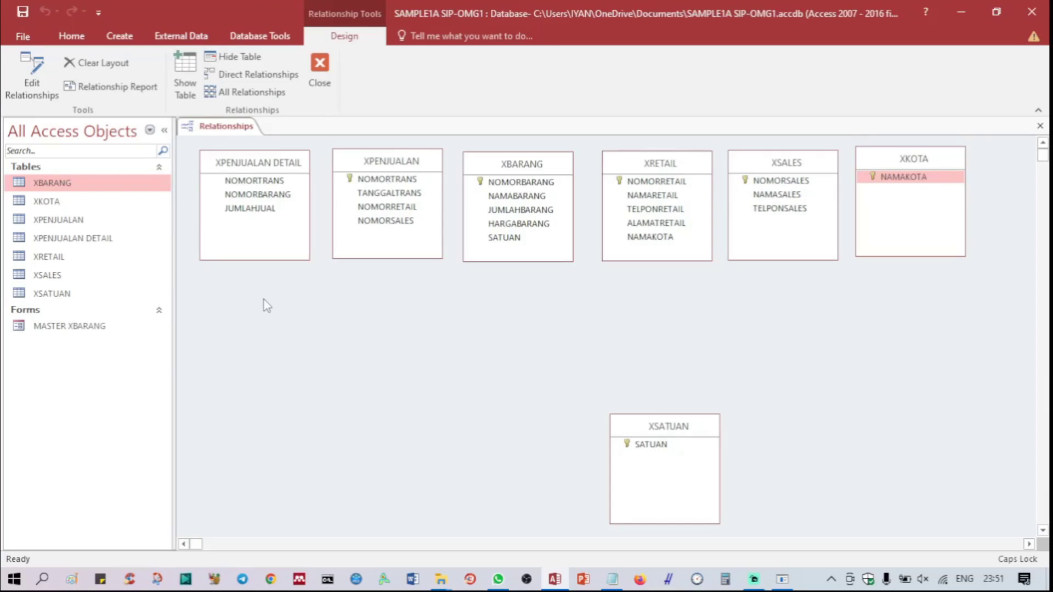
Step: Show all relationships in the layout and check the list of tables available to add, without adding any
right_click(281, 301)
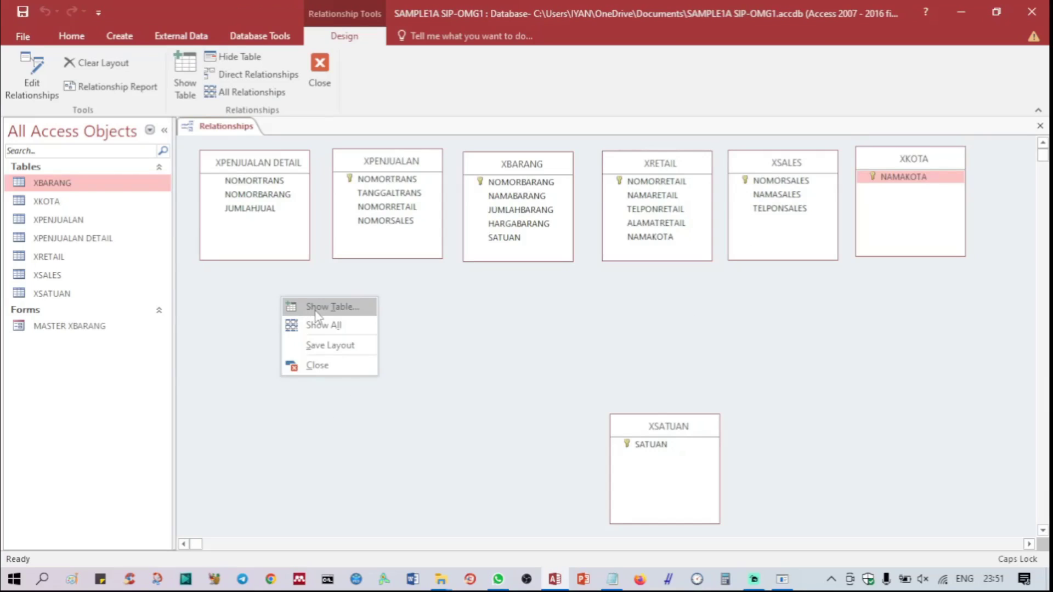
left_click(321, 328)
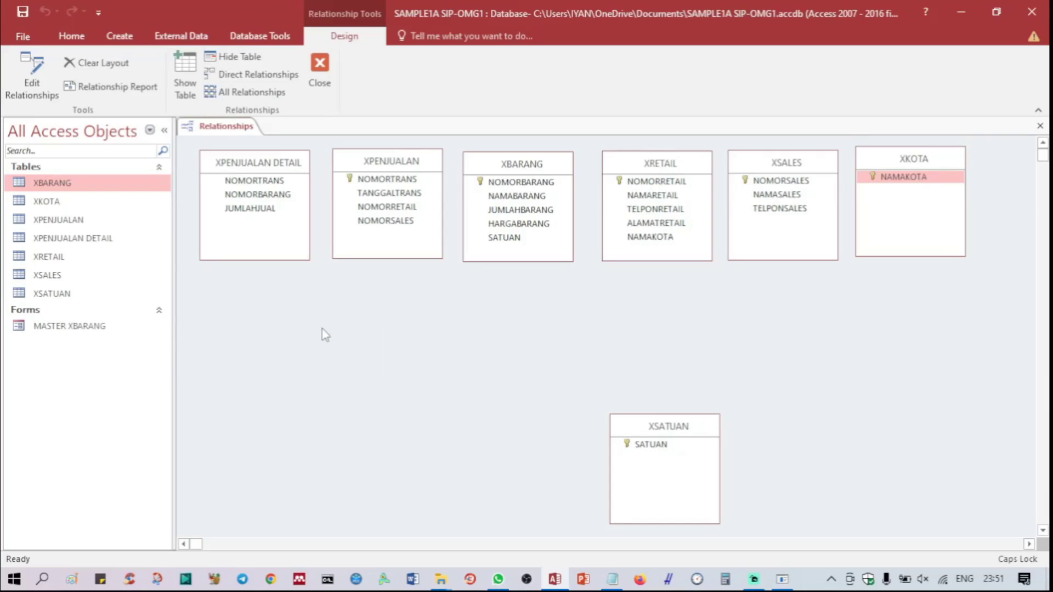
right_click(312, 306)
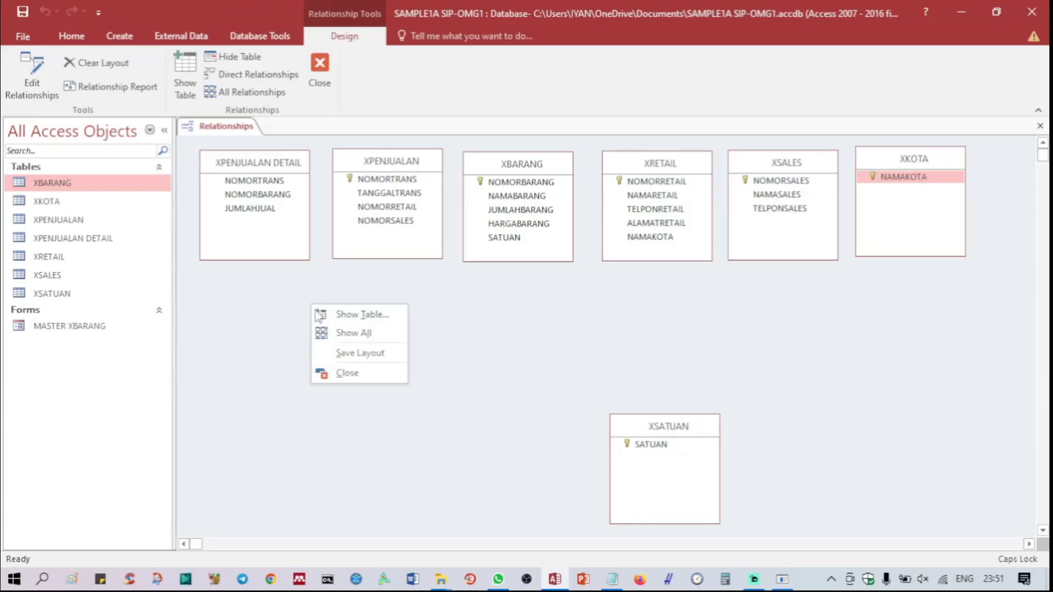
left_click(323, 315)
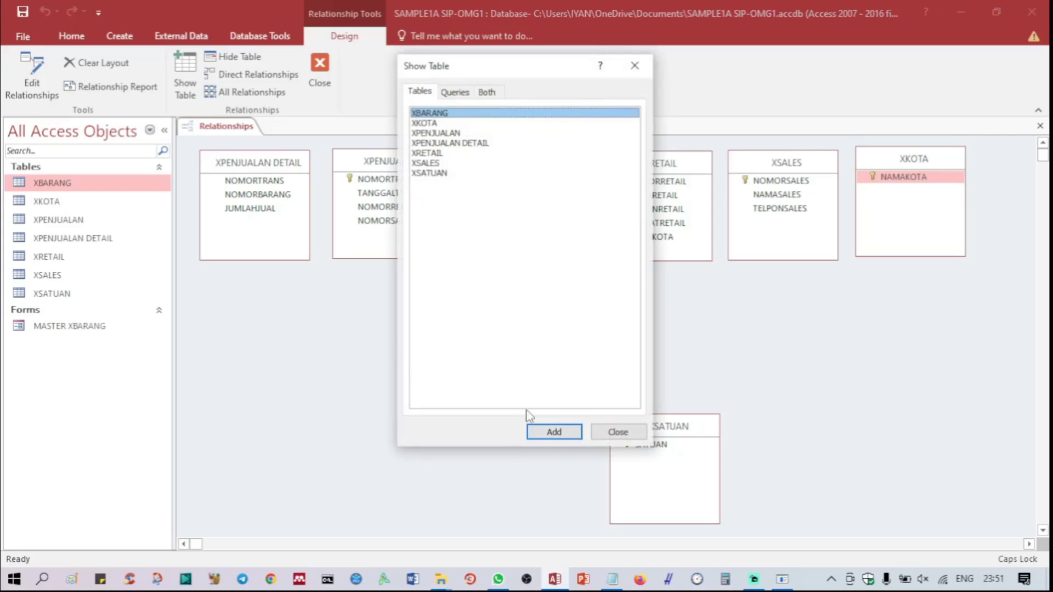
left_click(612, 431)
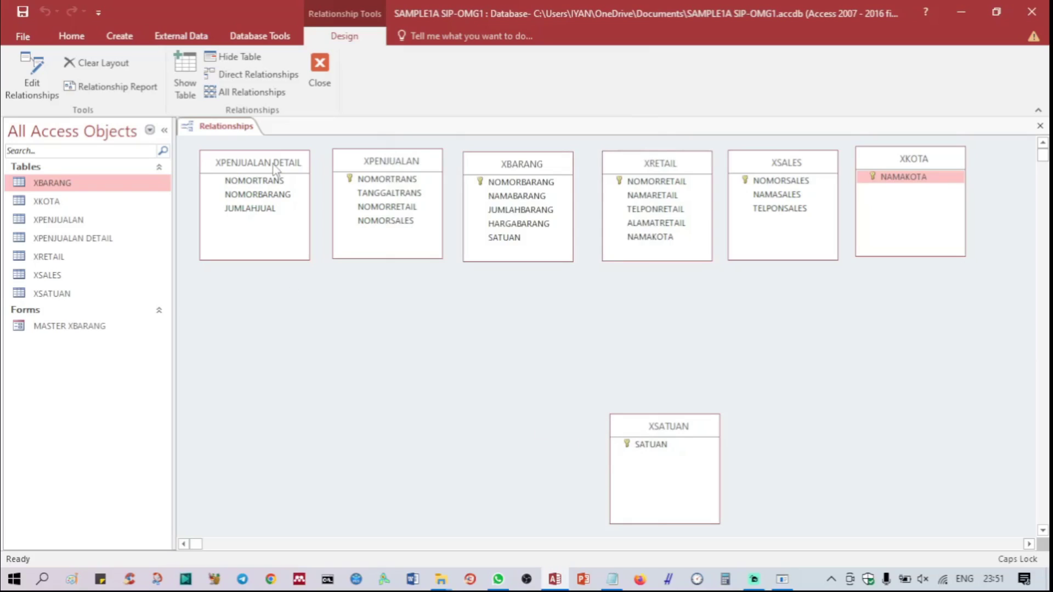
Step: Relate NOMORTRANS in XPENJUALAN DETAIL to NOMORTRANS in XPENJUALAN, enforcing referential integrity with cascade update and cascade delete
mouse_move(267, 170)
left_mouse_down()
mouse_move(266, 197)
mouse_move(260, 164)
left_mouse_up()
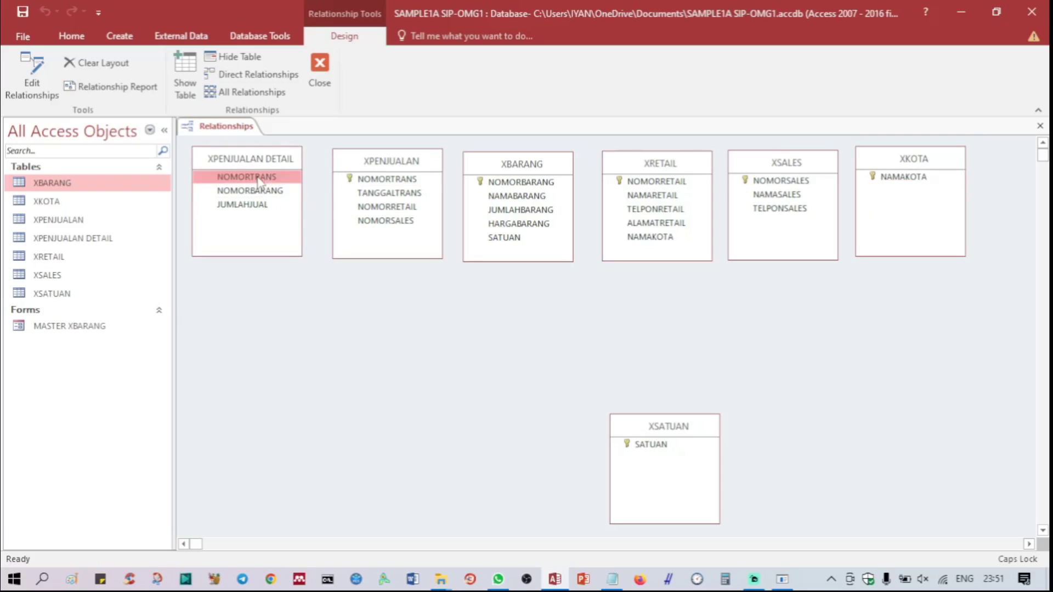
left_click_drag(259, 182, 394, 184)
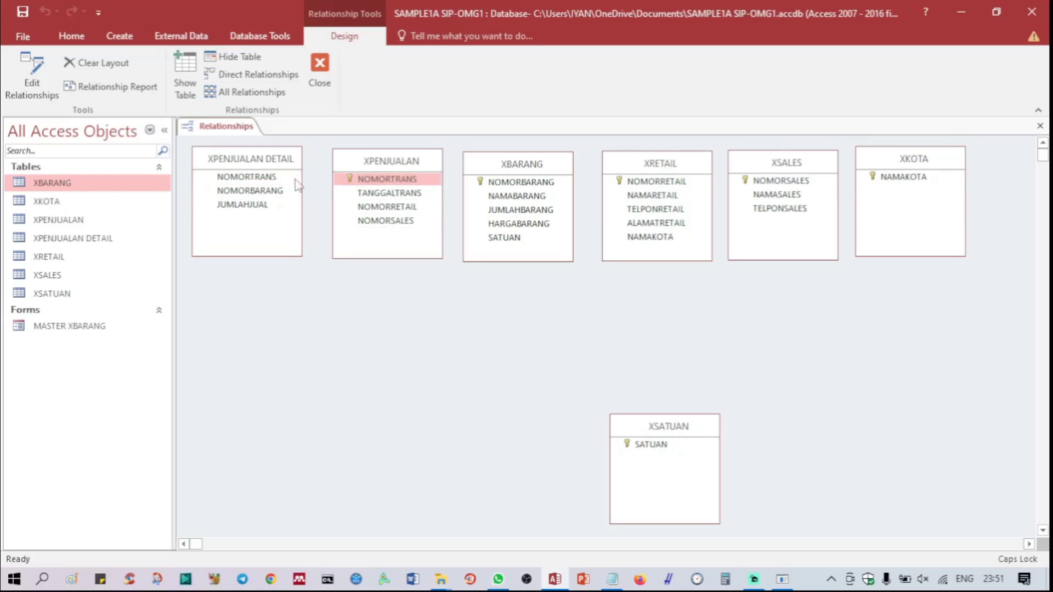
left_click(271, 176)
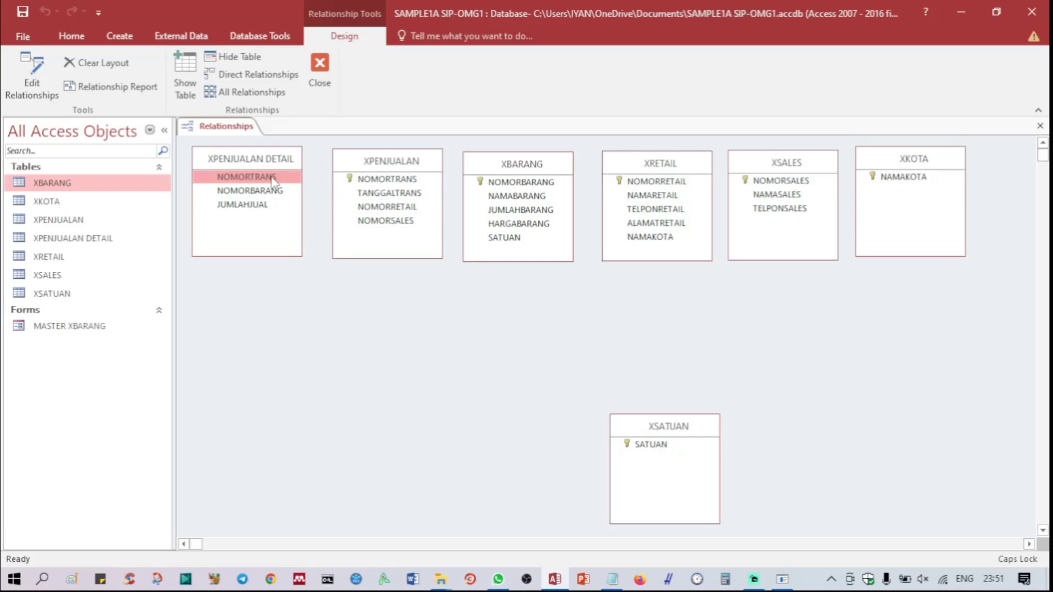
left_click_drag(272, 181, 380, 189)
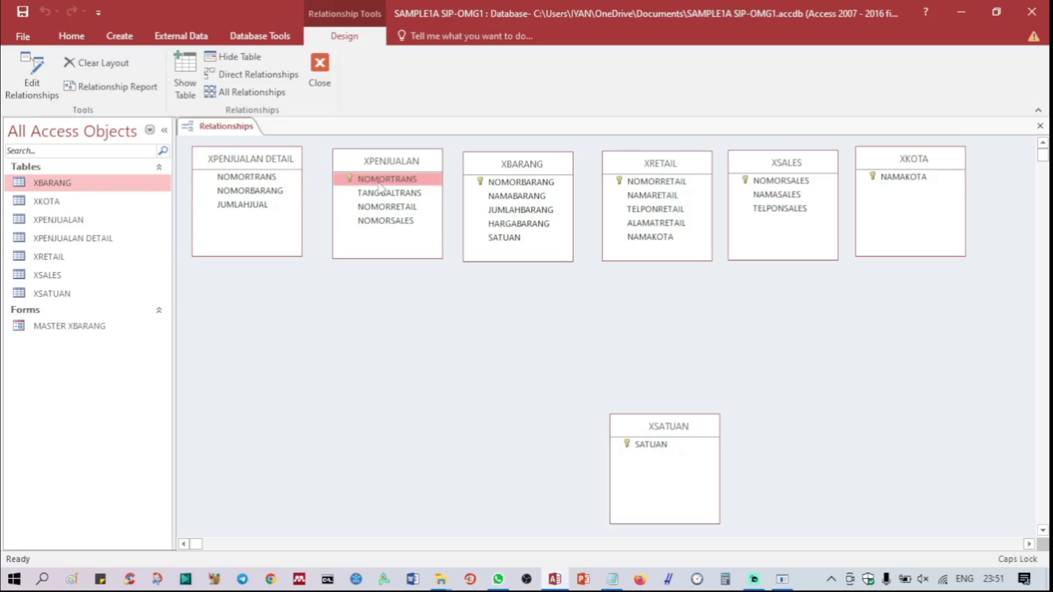
left_click(254, 176)
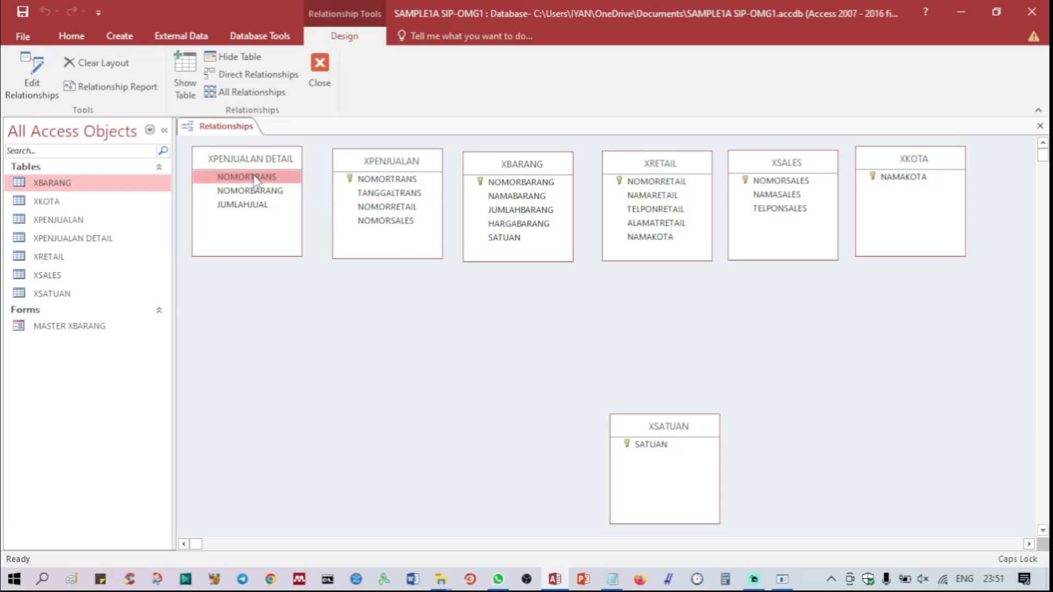
left_click_drag(254, 177, 361, 183)
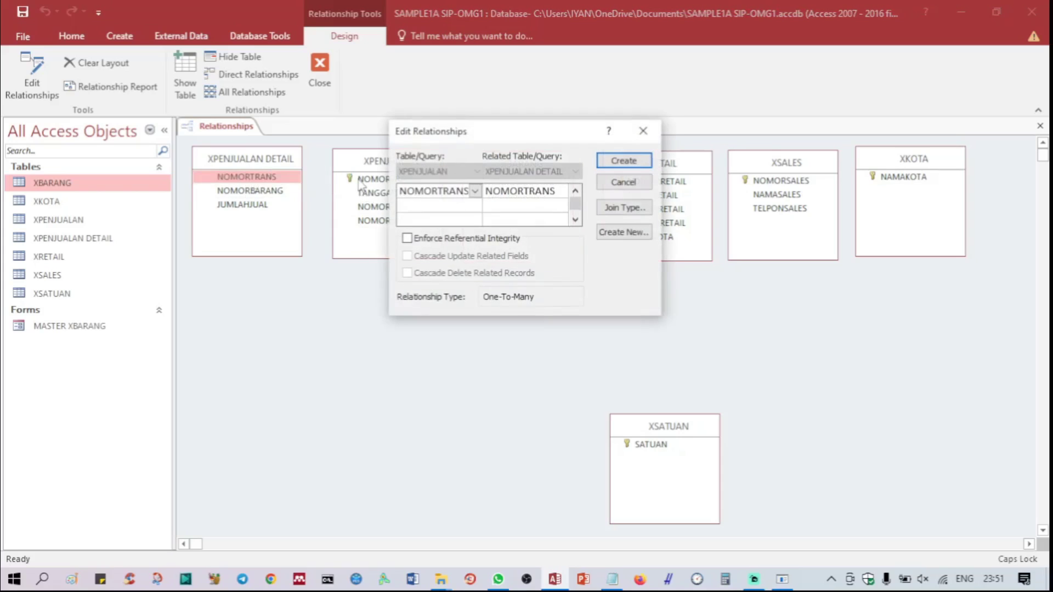
left_click(407, 239)
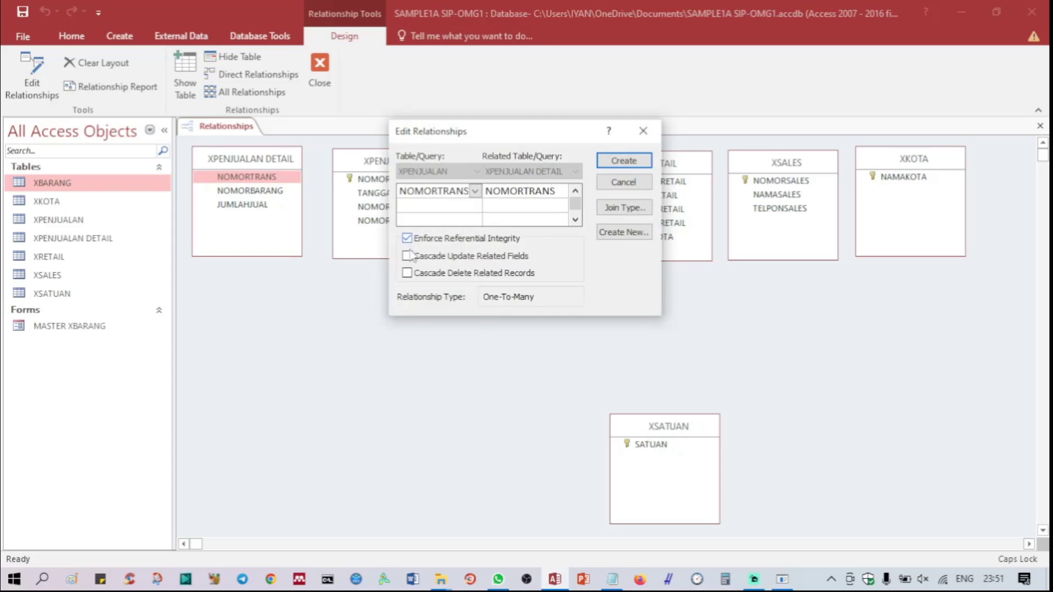
left_click(407, 256)
left_click(407, 272)
left_click(628, 162)
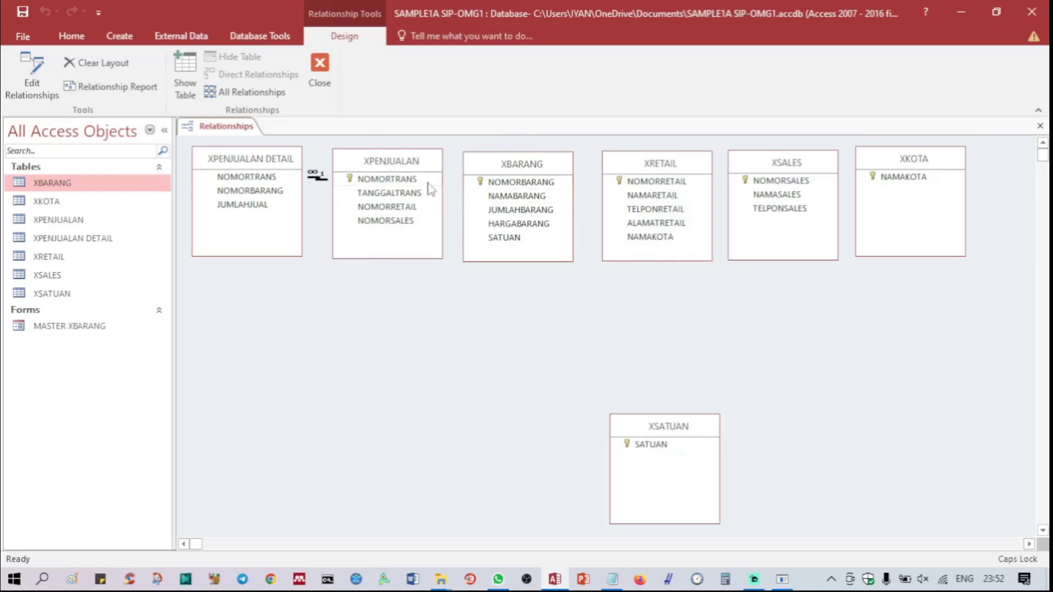
Step: Relate NOMORBARANG in XPENJUALAN DETAIL to NOMORBARANG in XBARANG, enforcing referential integrity with cascade update and cascade delete
left_click(514, 196)
left_click_drag(258, 198, 509, 189)
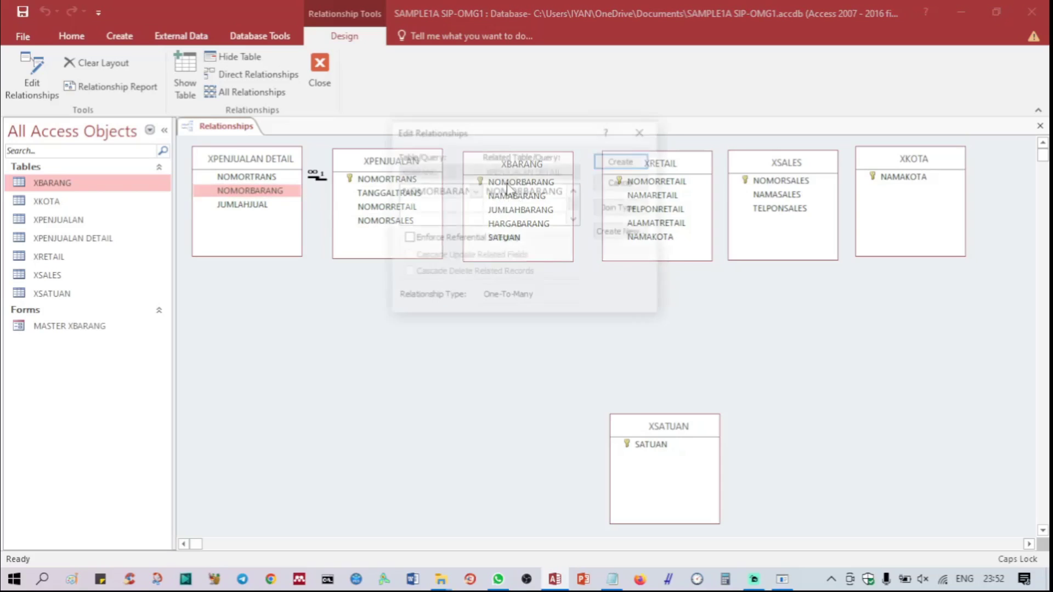
left_click(407, 238)
left_click(409, 257)
left_click(407, 272)
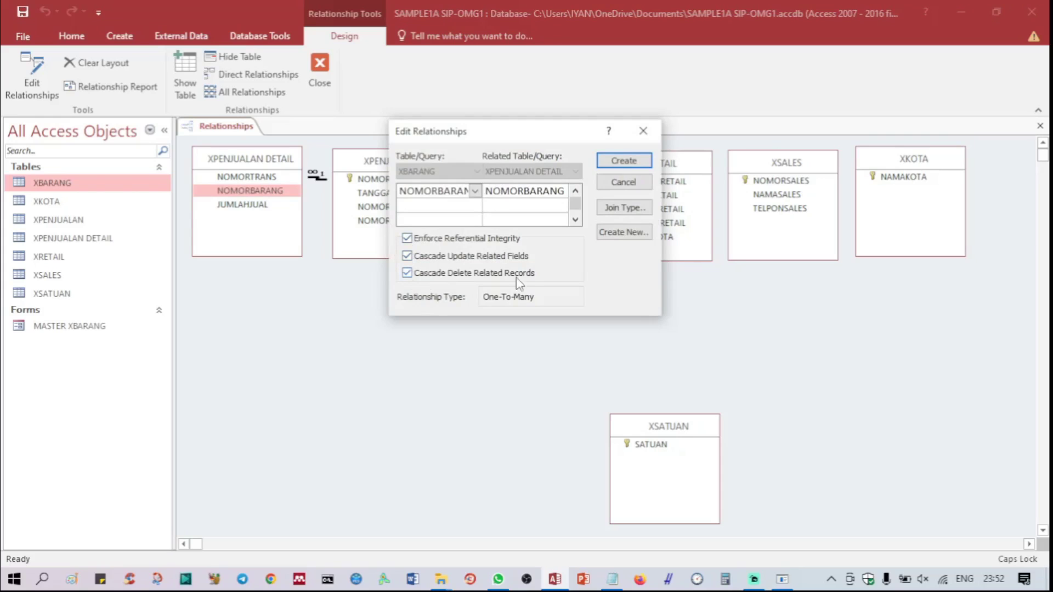
left_click(634, 165)
Step: Rearrange the relationship diagram by placing XBARANG below XPENJUALAN, shifting XPENJUALAN slightly away from XPENJUALAN DETAIL, and bringing XRETAIL closer to XPENJUALAN
mouse_move(510, 166)
left_mouse_down()
mouse_move(433, 363)
mouse_move(358, 351)
mouse_move(395, 341)
mouse_move(379, 353)
left_mouse_up()
mouse_move(396, 161)
left_mouse_down()
mouse_move(428, 161)
mouse_move(414, 161)
left_mouse_up()
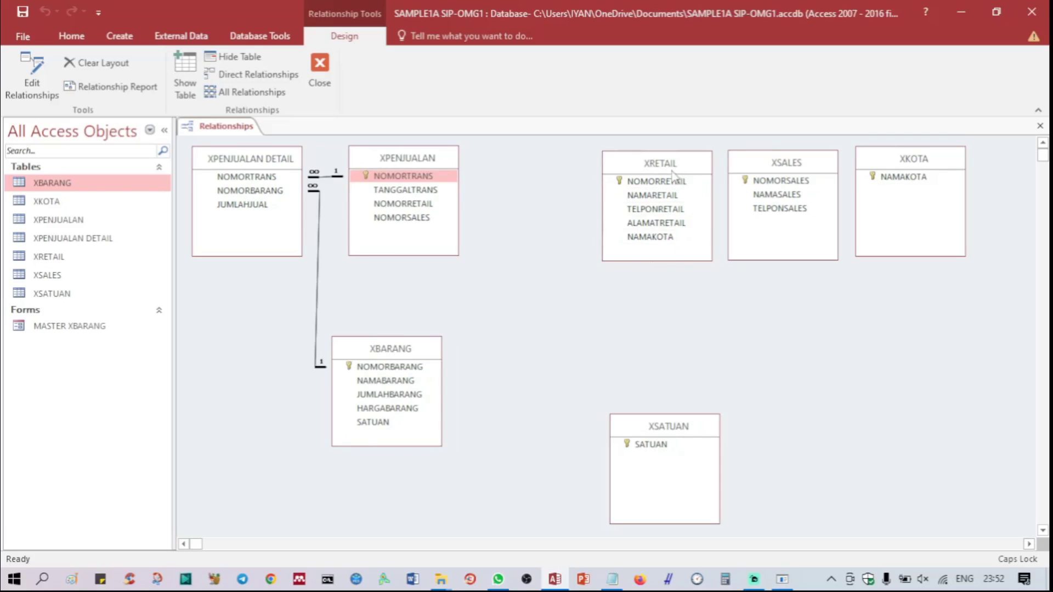
left_click_drag(669, 167, 599, 165)
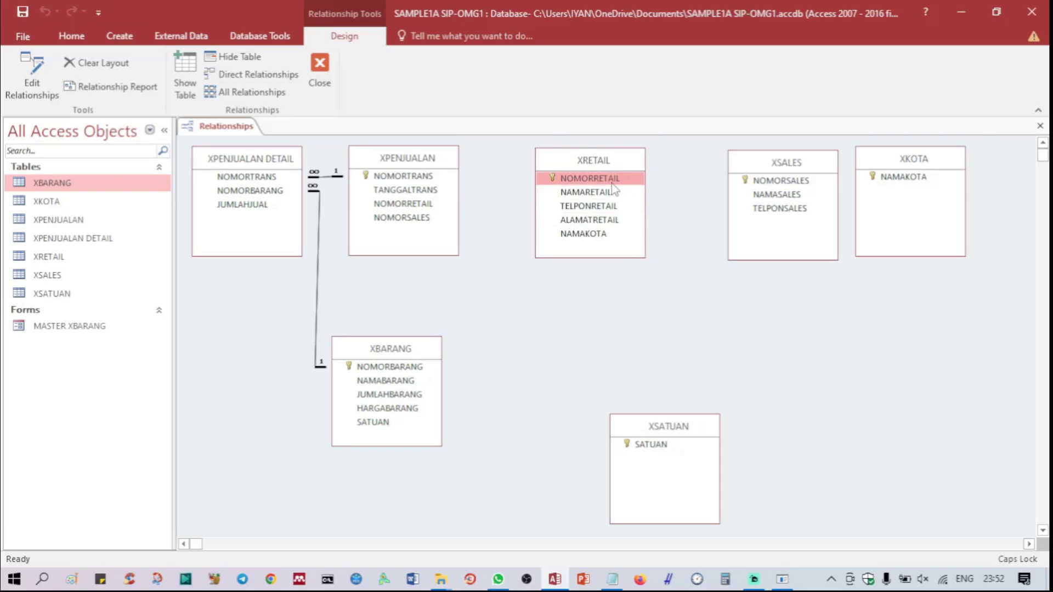
Step: Relate NOMORRETAIL in XRETAIL to NOMORRETAIL in XPENJUALAN, enforcing referential integrity with cascade update
left_click_drag(560, 180, 432, 214)
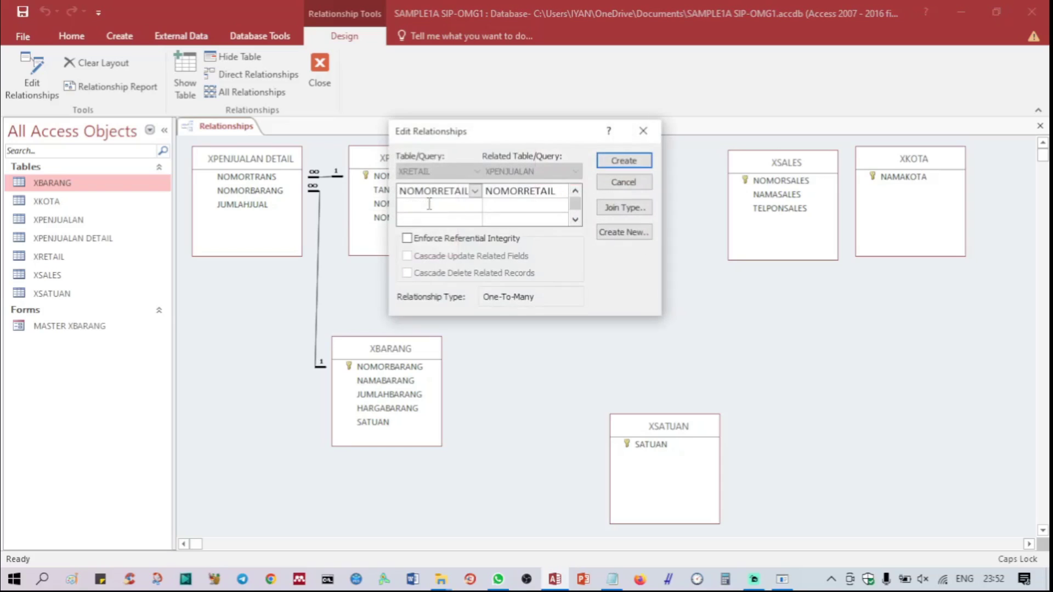
left_click(408, 239)
left_click(407, 256)
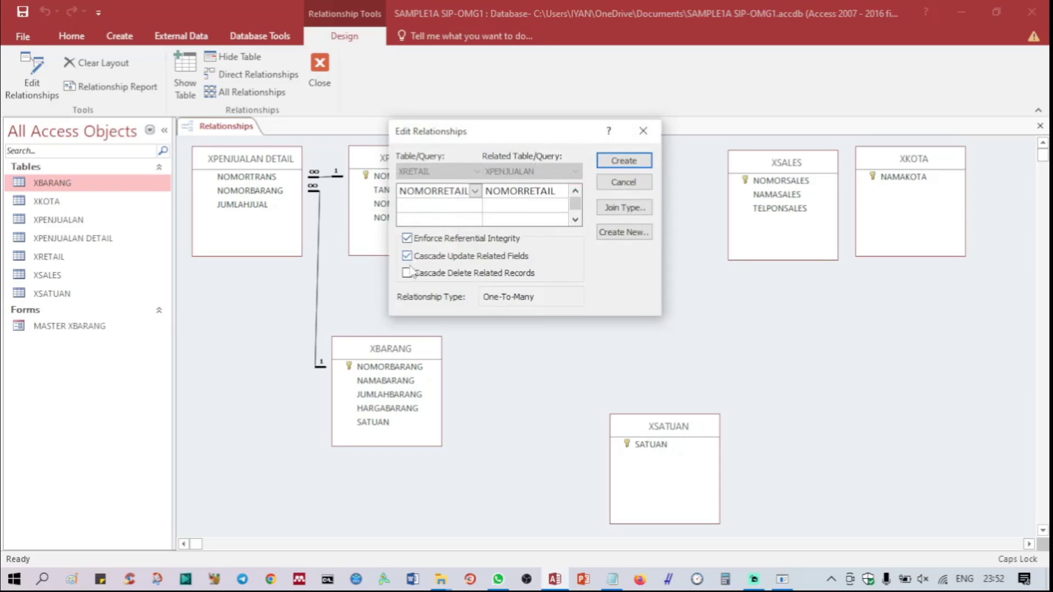
left_click(614, 164)
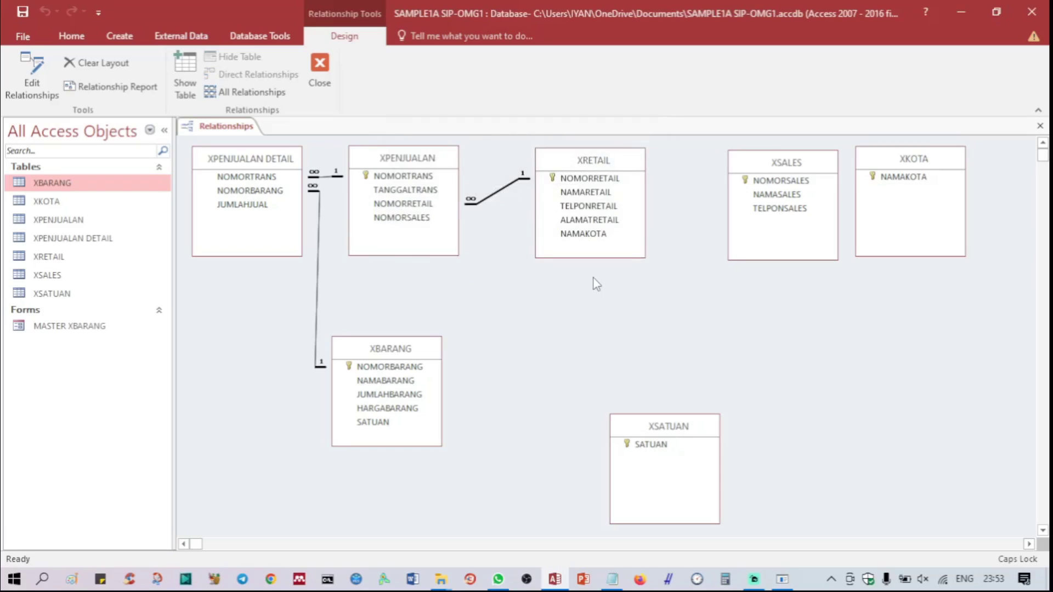
Step: Place XSALES below XRETAIL and relate its NOMORSALES to NOMORSALES in XPENJUALAN, enforcing referential integrity with cascade update and cascade delete
left_click(426, 222)
left_click_drag(789, 163, 426, 221)
left_click(406, 238)
left_click(410, 255)
left_click(413, 273)
left_click(625, 161)
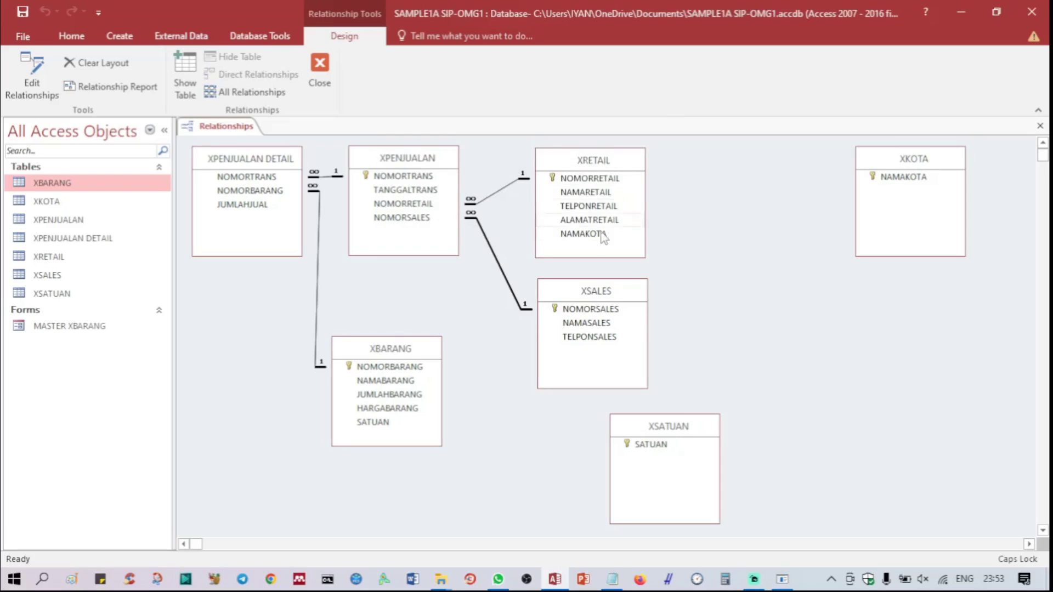
Step: Bring XKOTA beside XRETAIL and relate their NAMAKOTA fields, enforcing referential integrity with cascade update and cascade delete
left_click_drag(894, 164, 742, 166)
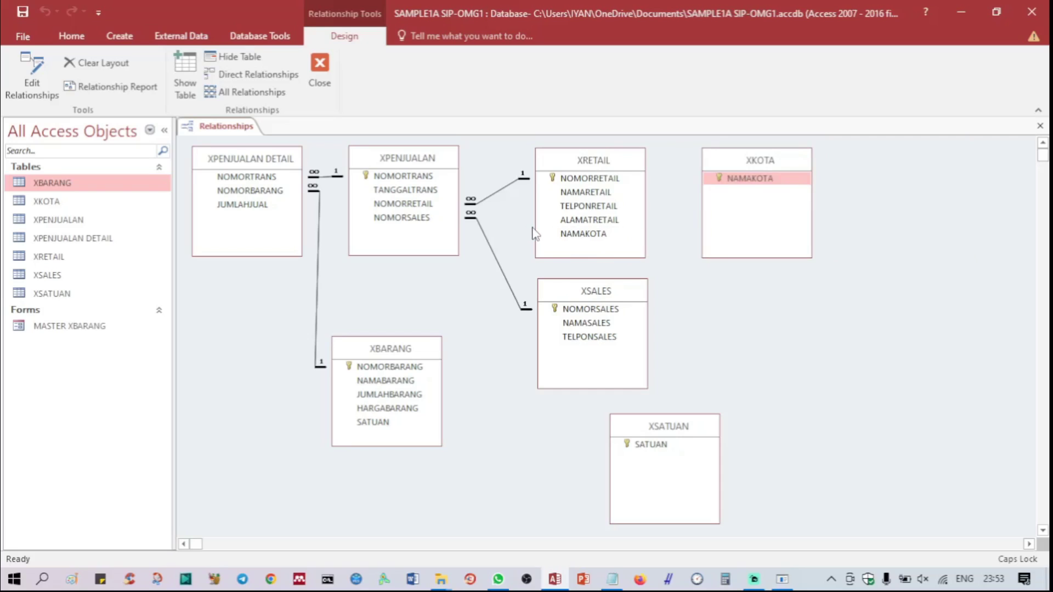
left_click_drag(597, 177, 645, 177)
left_click_drag(747, 187, 596, 234)
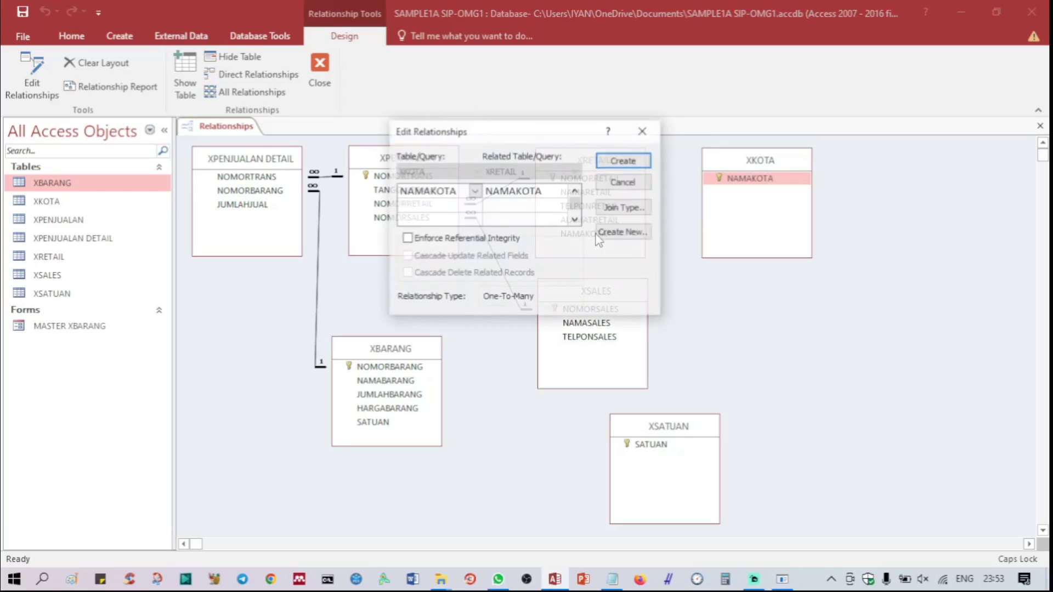
left_click(406, 239)
left_click(407, 256)
left_click(407, 273)
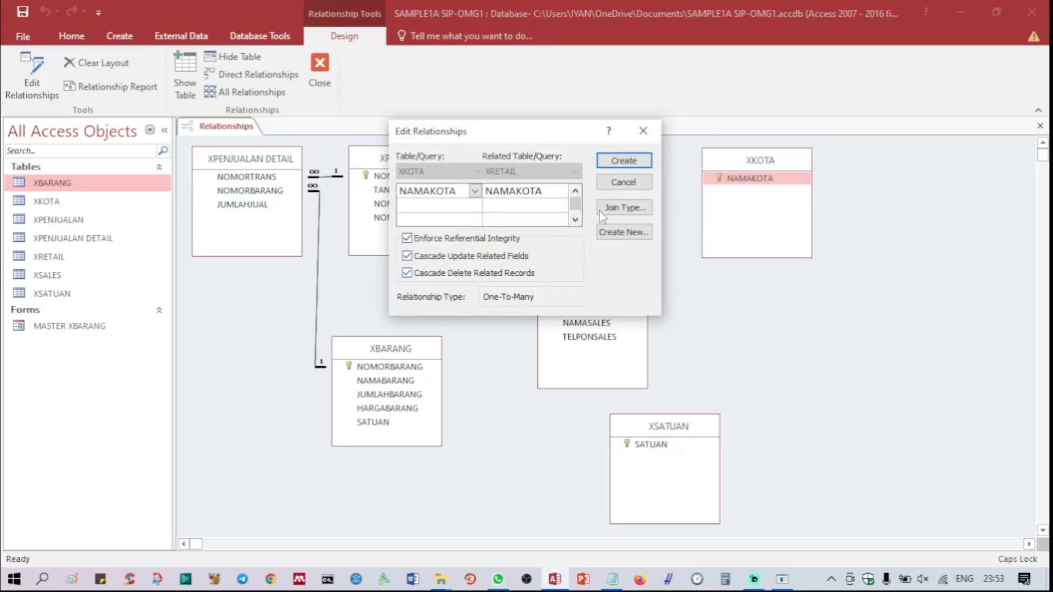
left_click(632, 159)
Step: Place XSATUAN below XSALES and relate its SATUAN field to SATUAN in XBARANG, enforcing referential integrity
left_click_drag(692, 429, 761, 403)
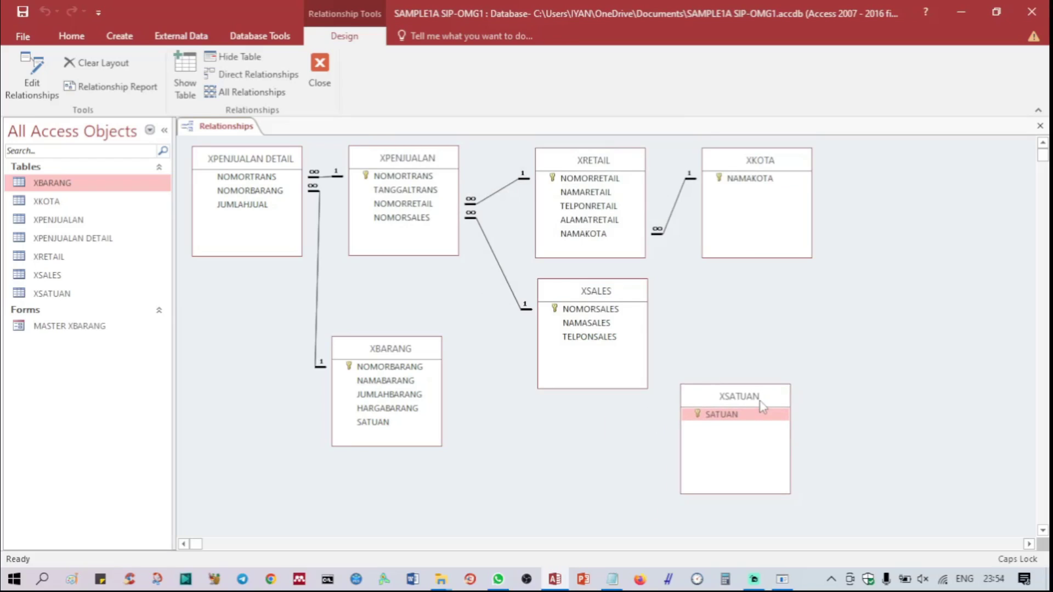
left_click_drag(763, 406, 615, 433)
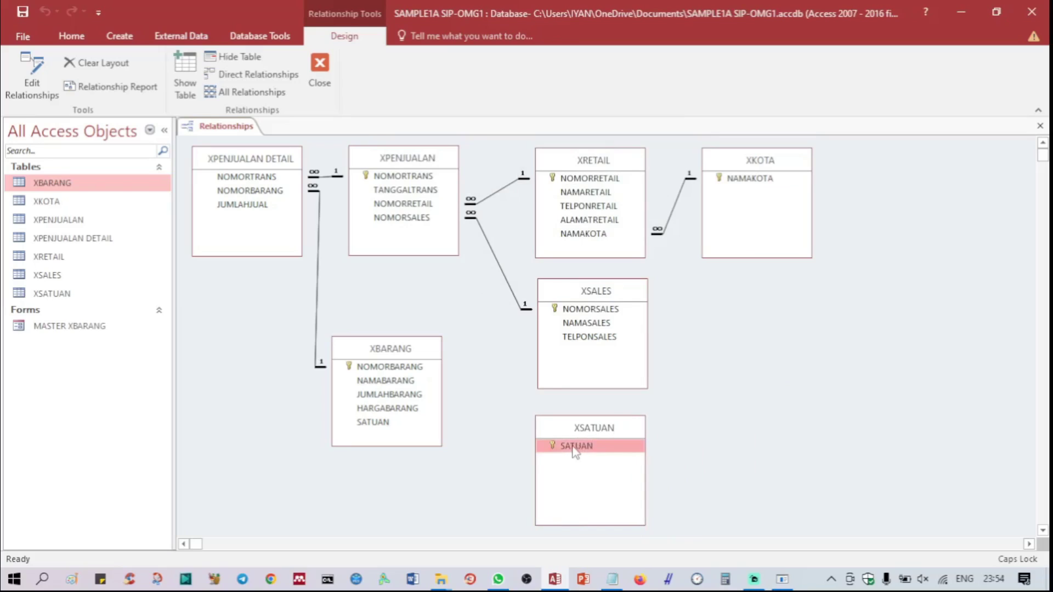
left_click_drag(556, 448, 383, 429)
left_click(408, 239)
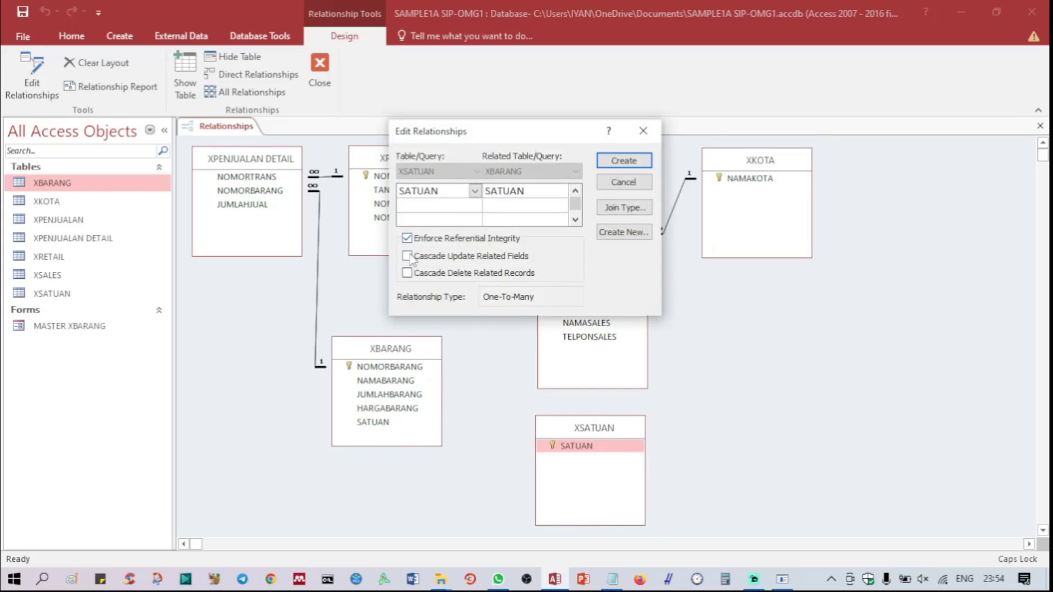
left_click(618, 161)
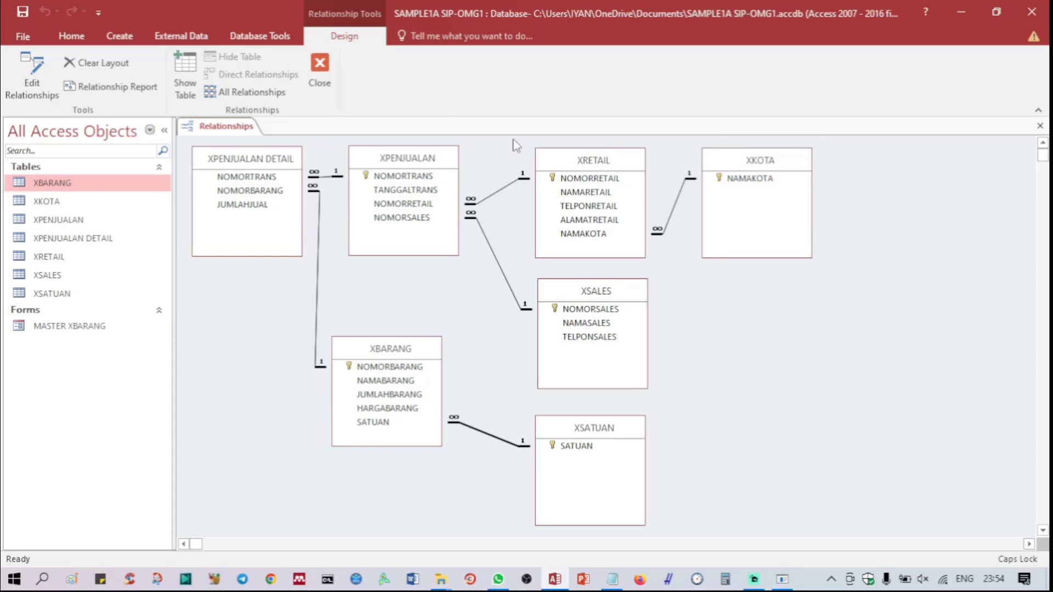
Step: Close the relationship diagram and save its layout changes
left_click(321, 67)
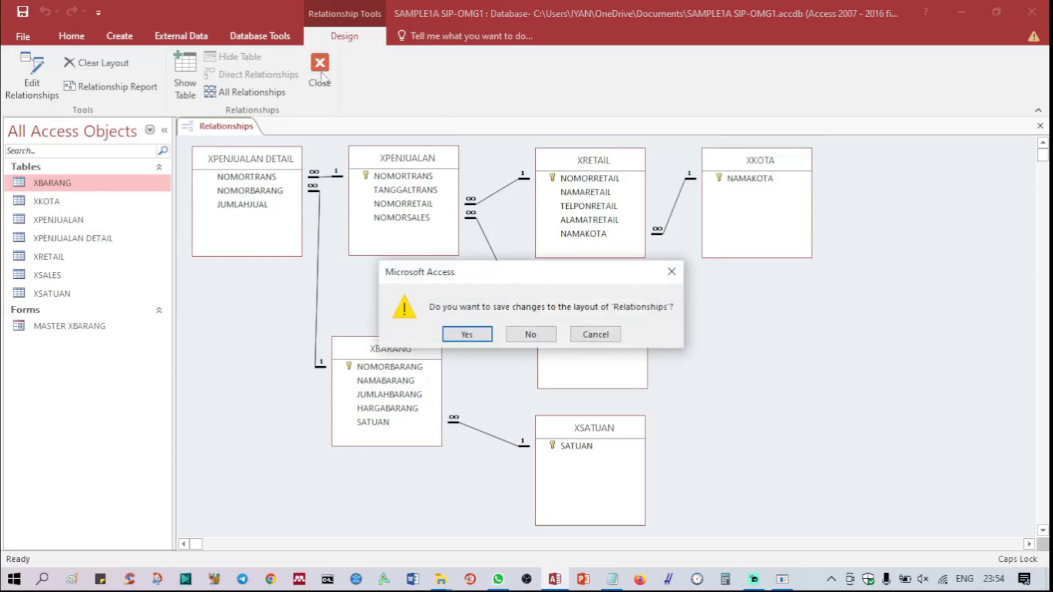
left_click(477, 335)
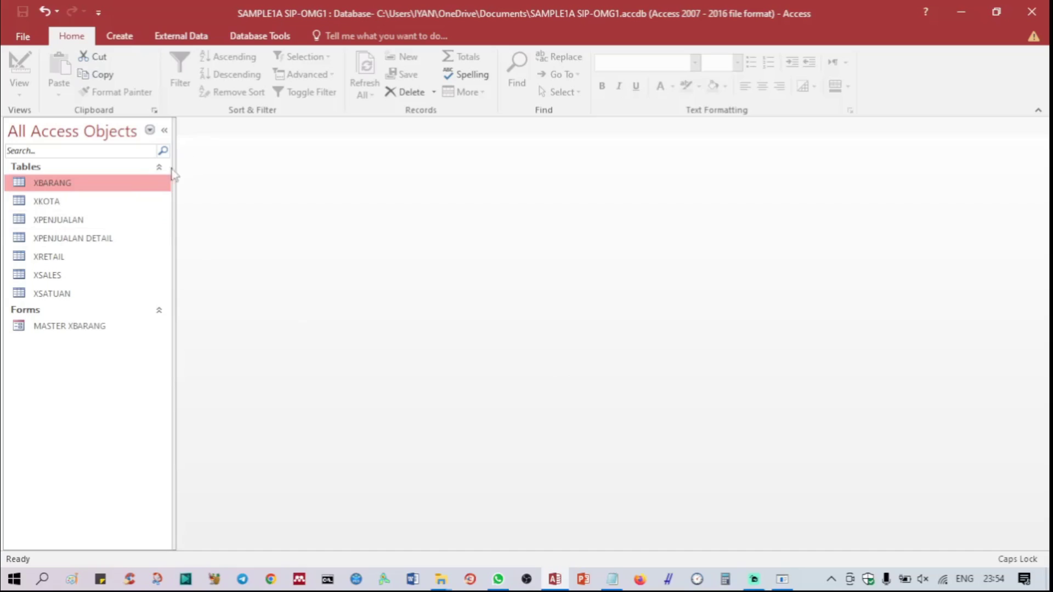
Step: Create a new query in design view and add the XBARANG and XPENJUALAN DETAIL tables to it
left_click(66, 240)
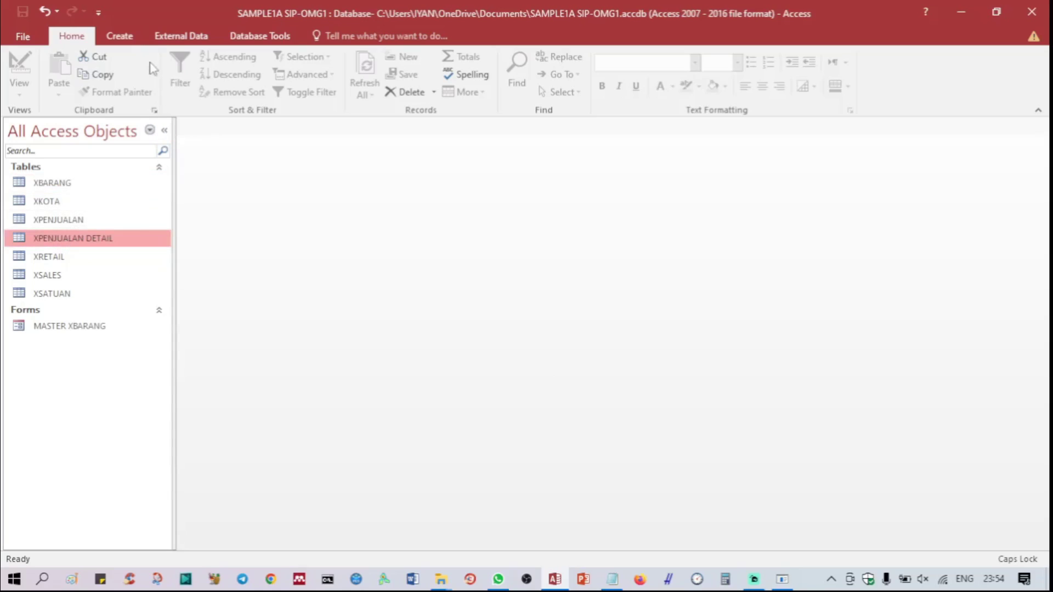
left_click(132, 39)
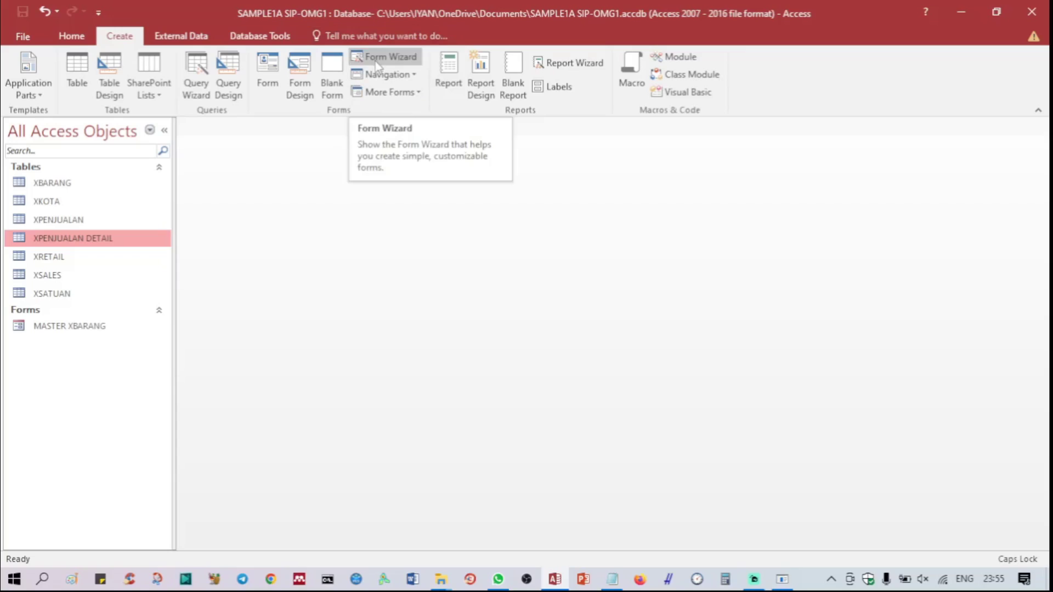
left_click(395, 58)
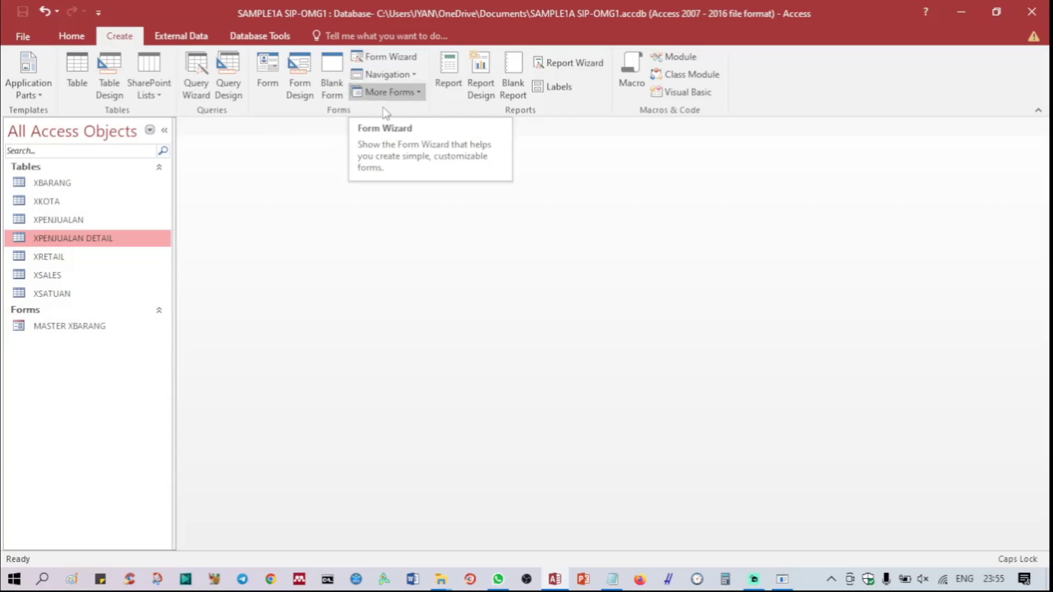
left_click(239, 86)
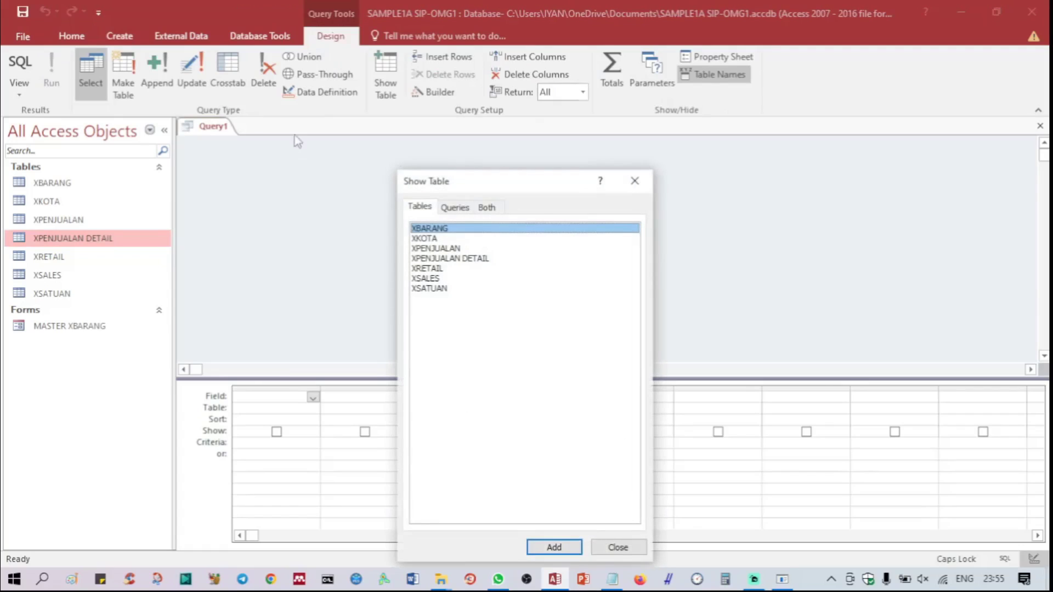
left_click_drag(487, 183, 558, 157)
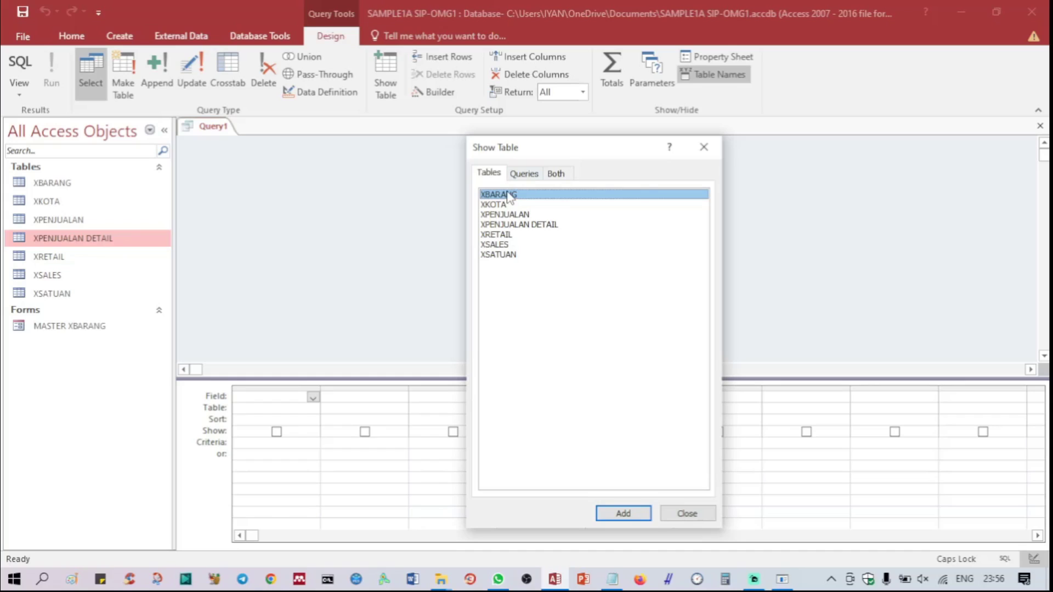
left_click(627, 516)
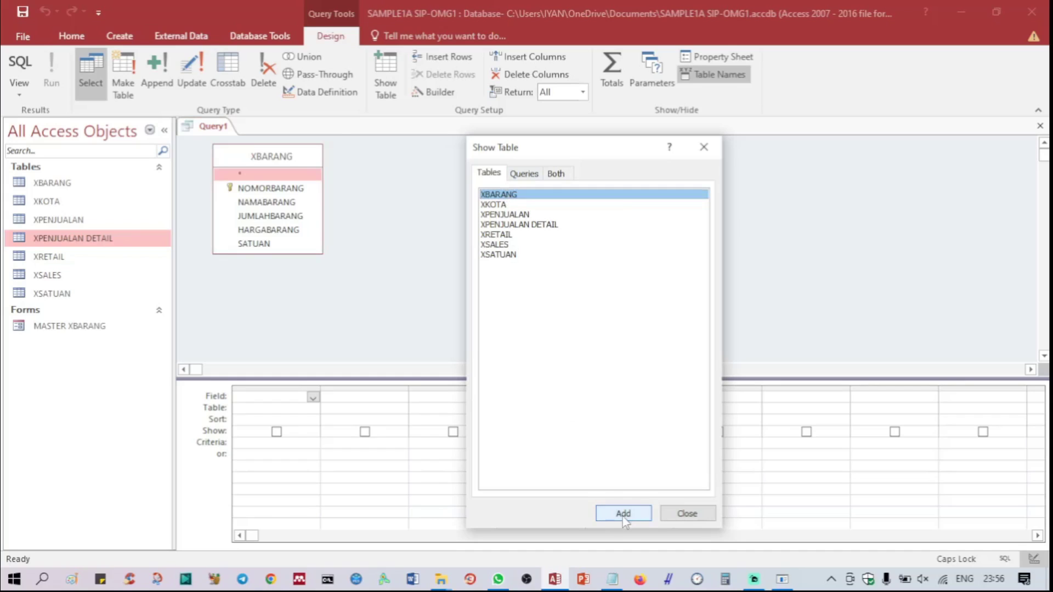
left_click(538, 228)
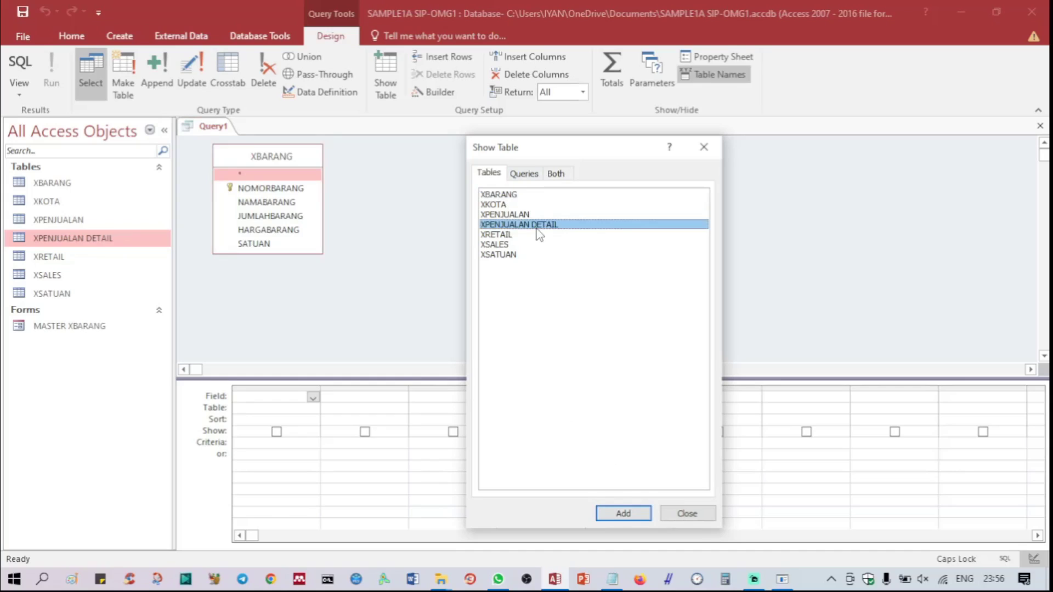
double_click(538, 227)
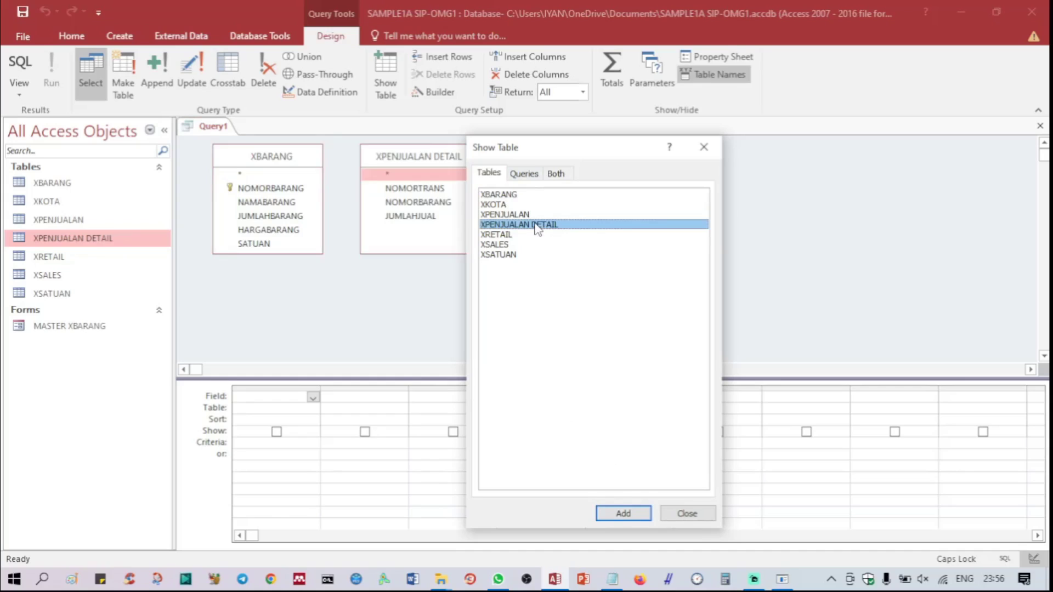
left_click(681, 514)
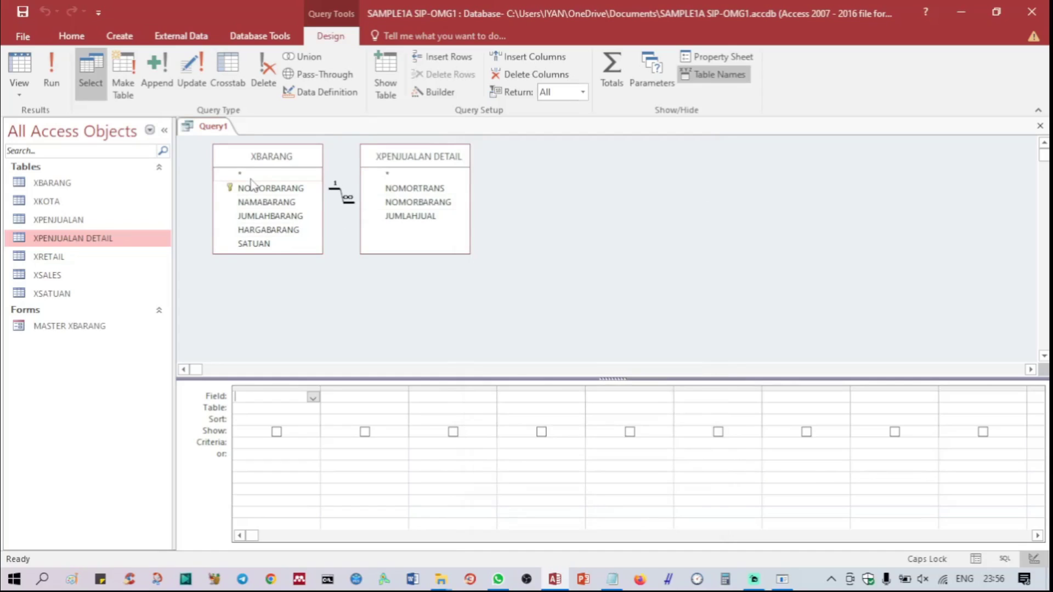
Step: Add NOMORTRANS and NOMORBARANG from XPENJUALAN DETAIL, plus NAMABARANG, SATUAN, JUMLAHBARANG and HARGABARANG from XBARANG, to the query's columns
left_click(414, 189)
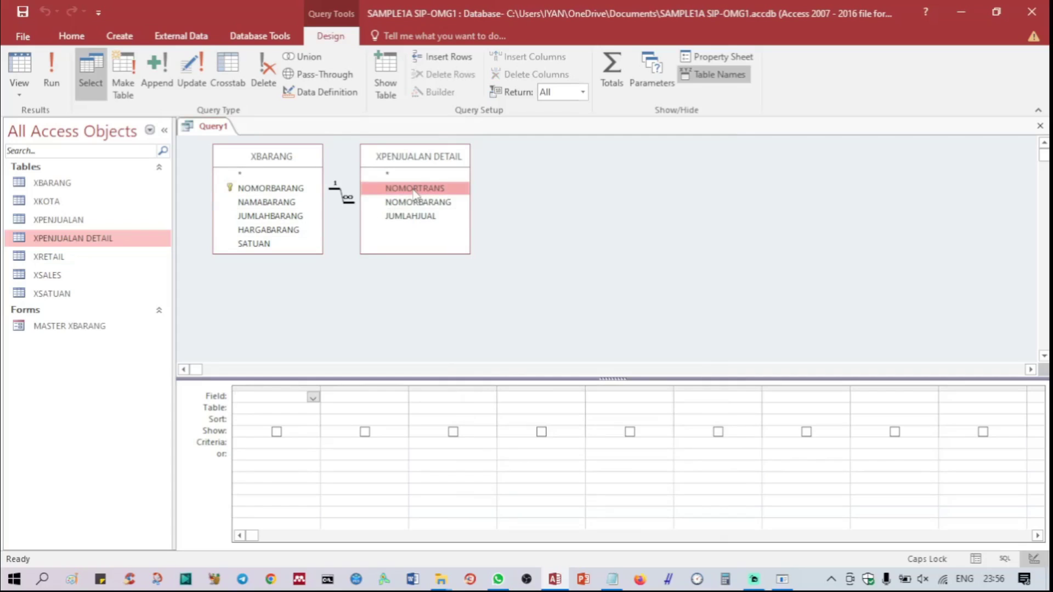
double_click(416, 190)
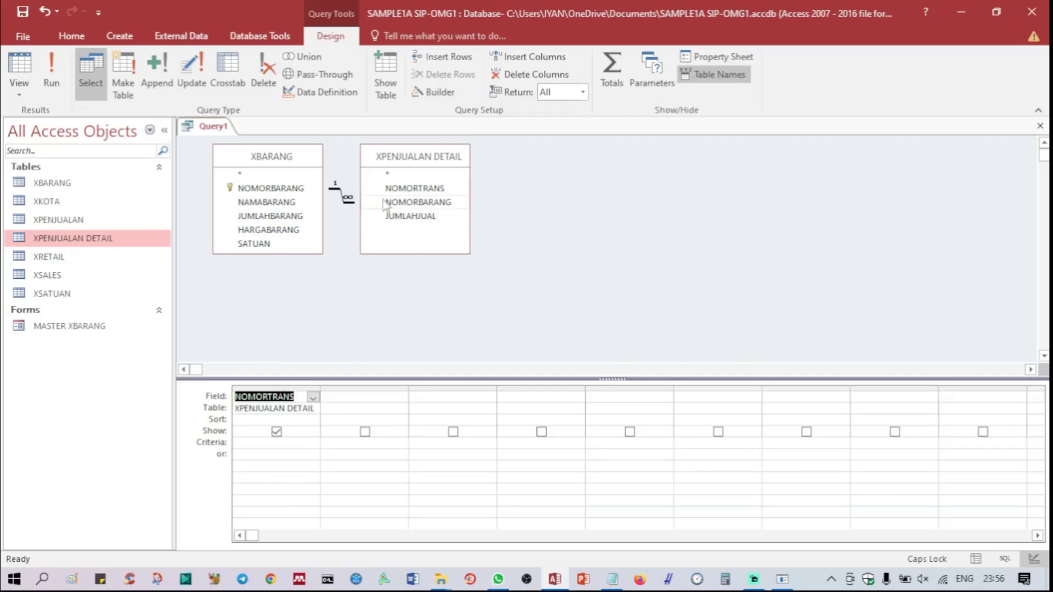
double_click(419, 205)
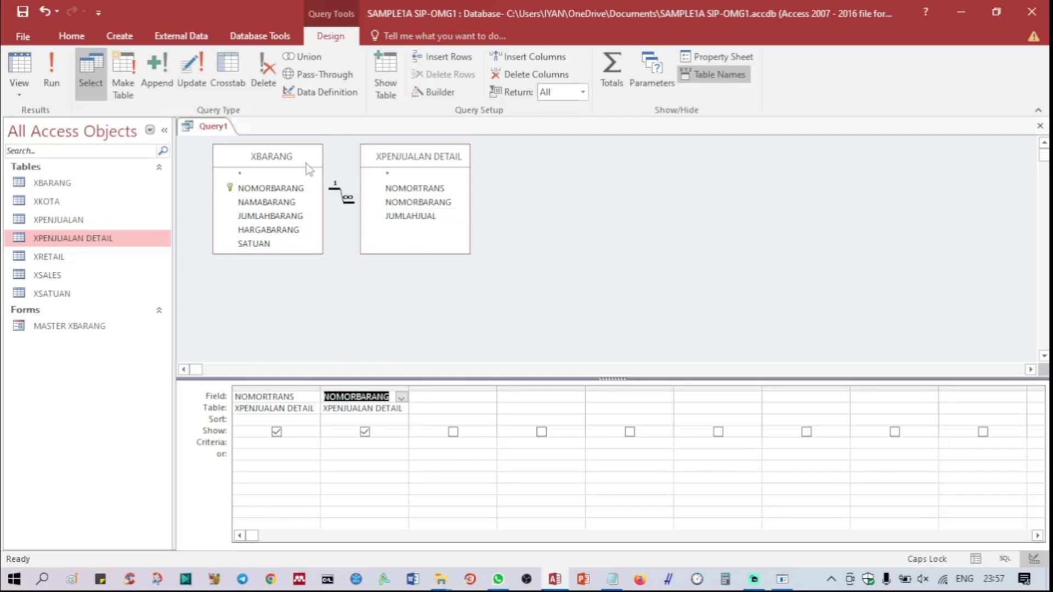
double_click(281, 203)
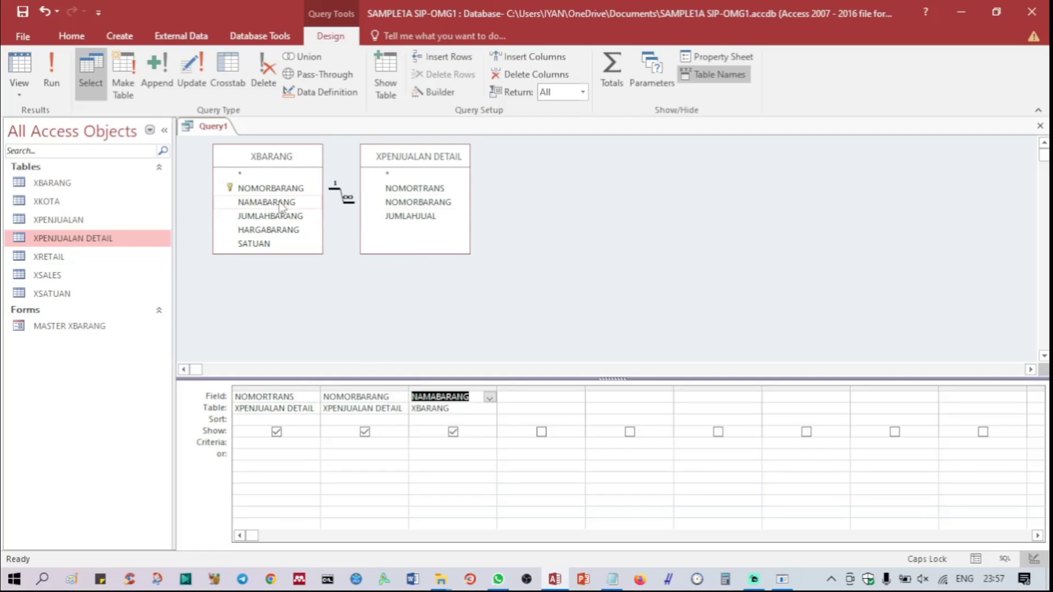
double_click(259, 247)
double_click(279, 218)
double_click(279, 230)
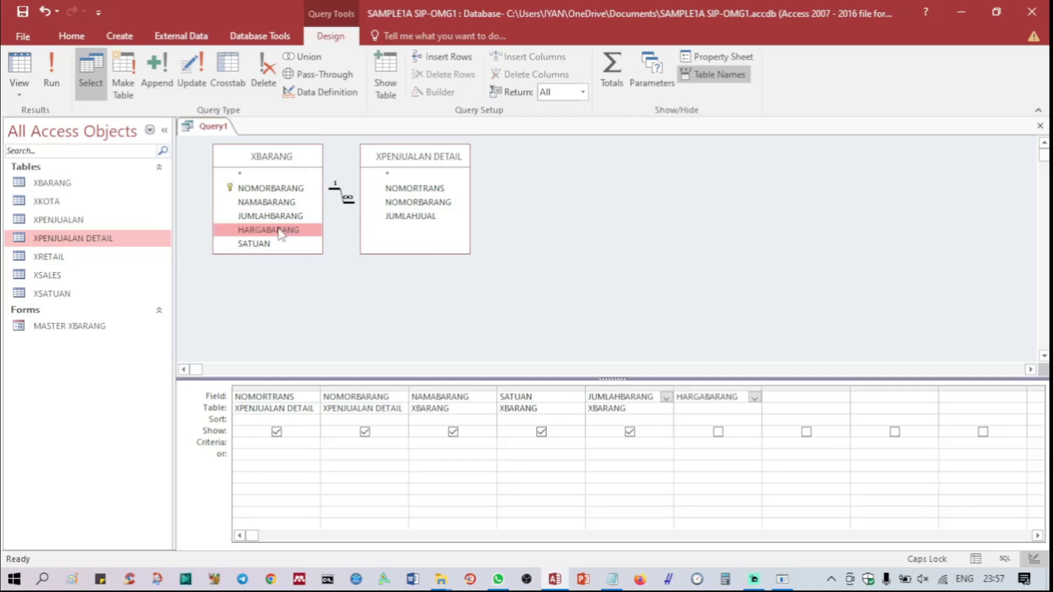
Step: Start a calculated field in the empty query column after HARGABARANG with the label TOTAL:
left_click(802, 399)
key("Caps_Lock")
type("tot")
key("BackSpace")
key("BackSpace")
key("BackSpace")
key("Caps_Lock")
type("TOTAL:")
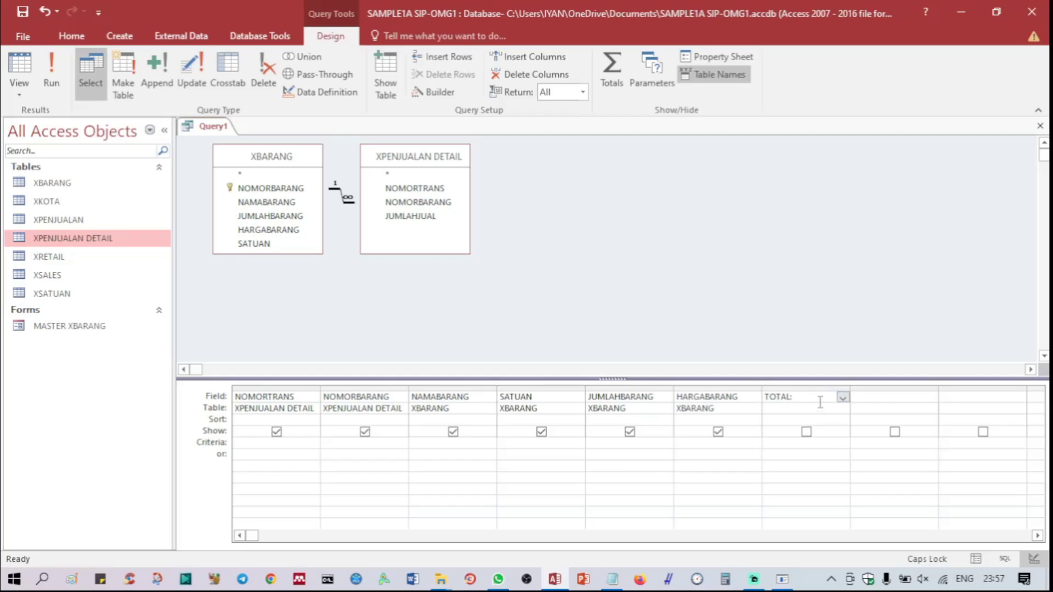
right_click(821, 404)
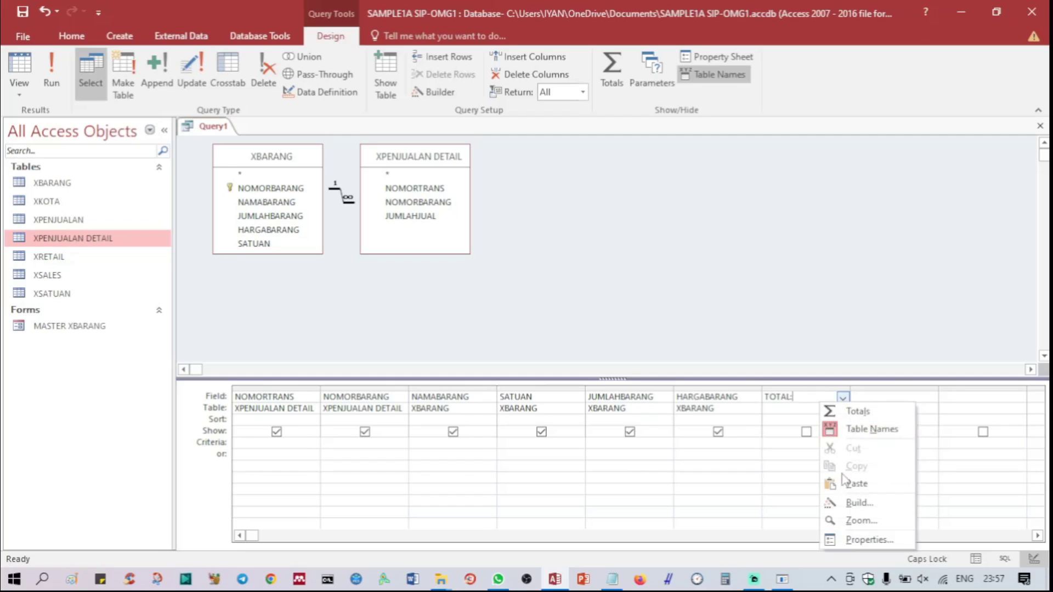
left_click(859, 503)
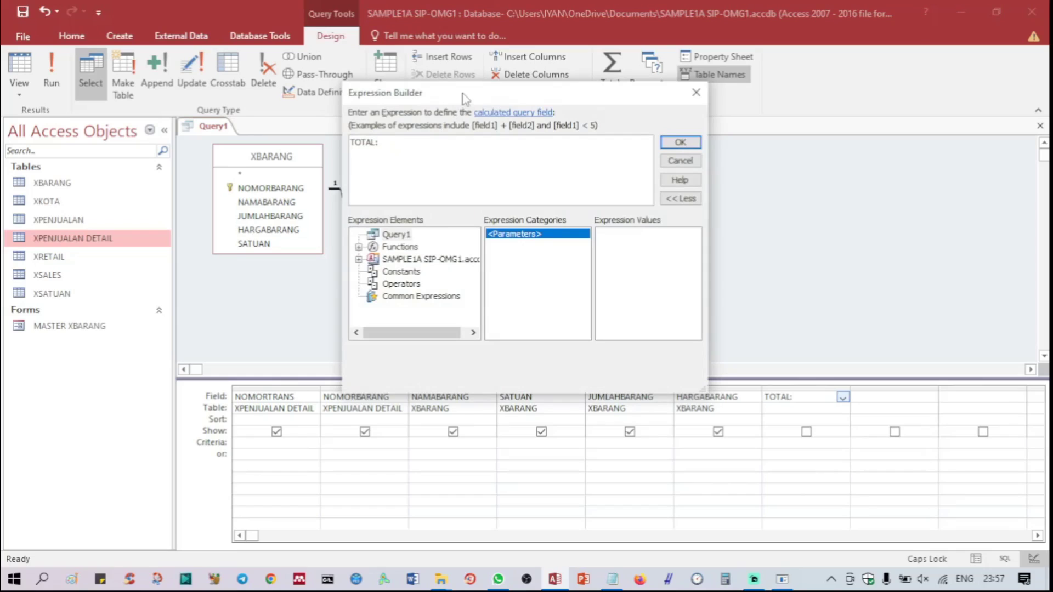
left_click_drag(466, 98, 322, 120)
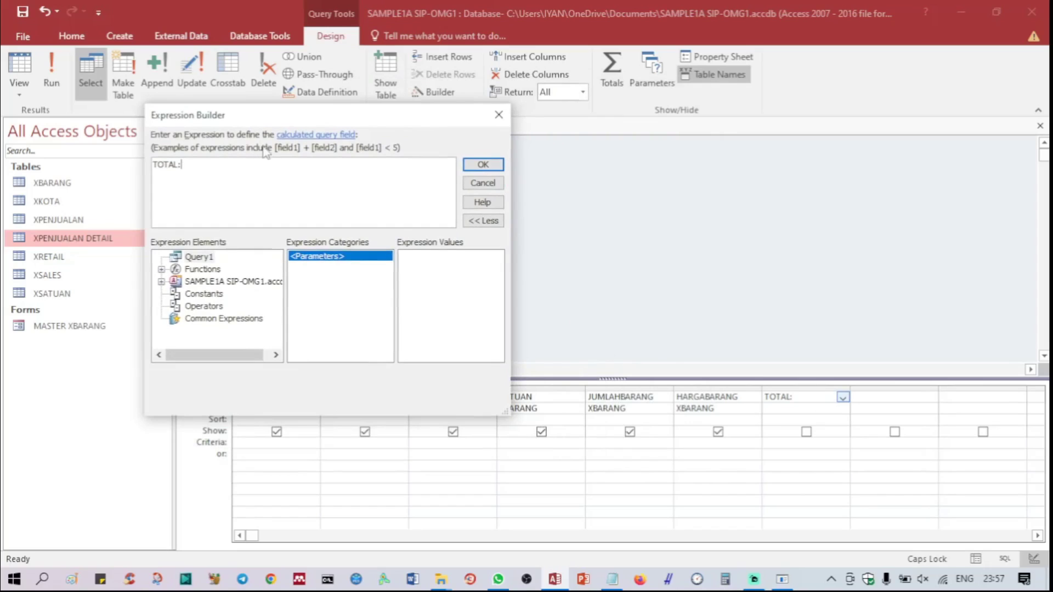
left_click_drag(278, 114, 567, 68)
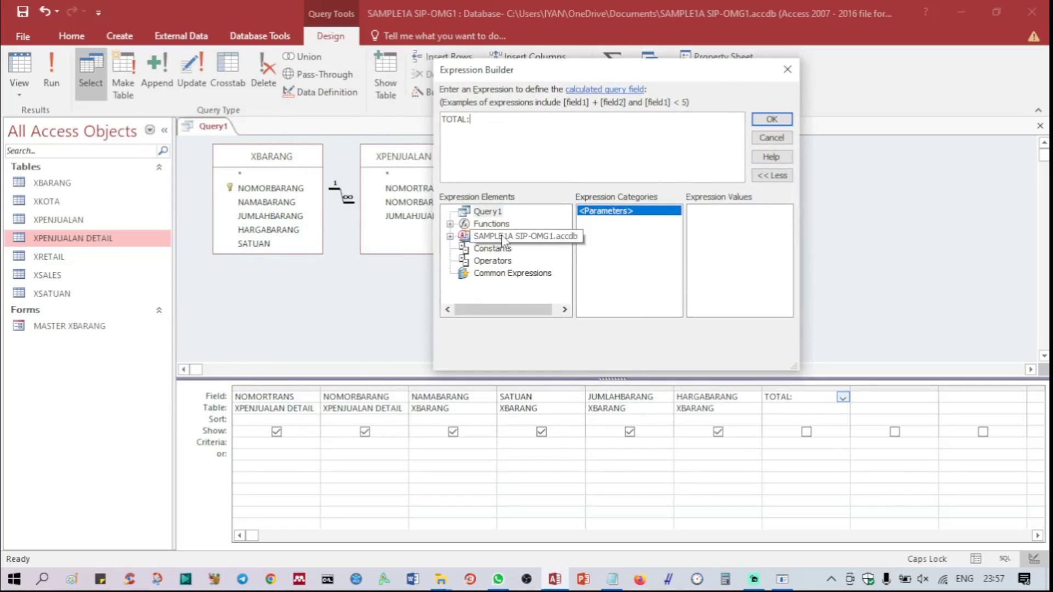
left_click(450, 237)
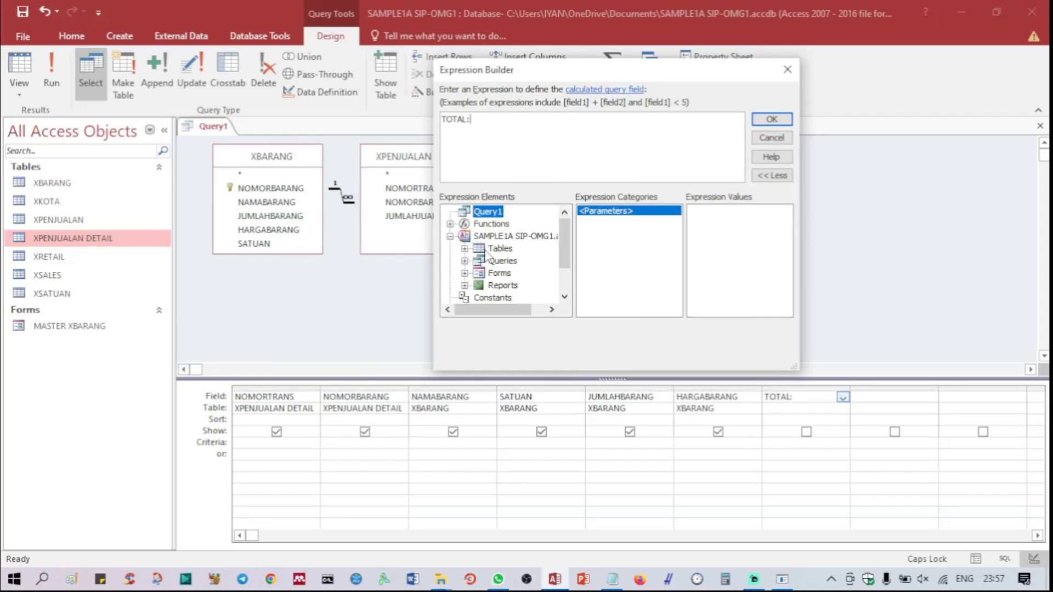
left_click(463, 249)
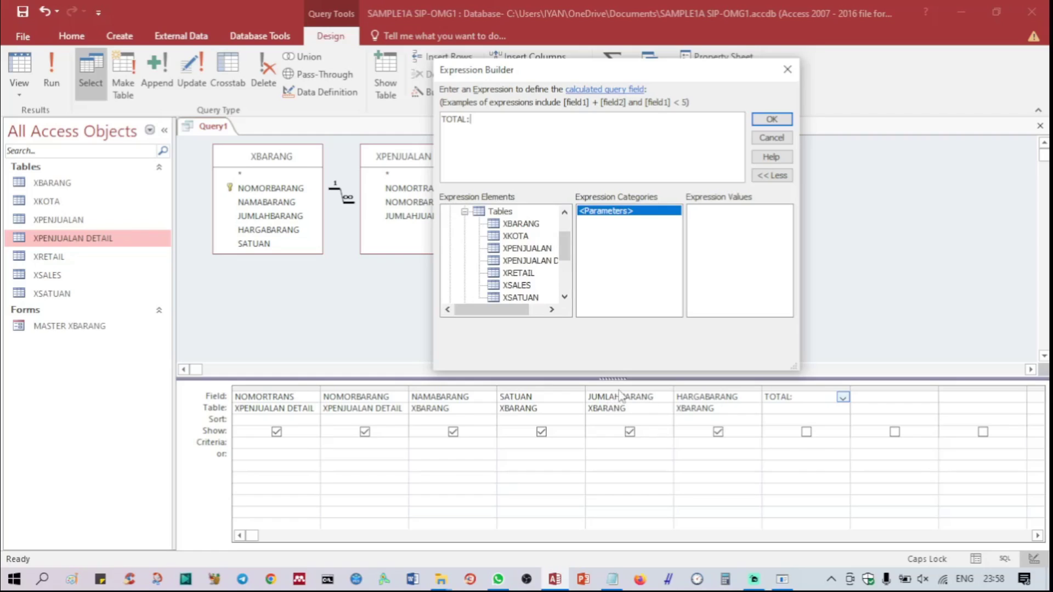
left_click(510, 225)
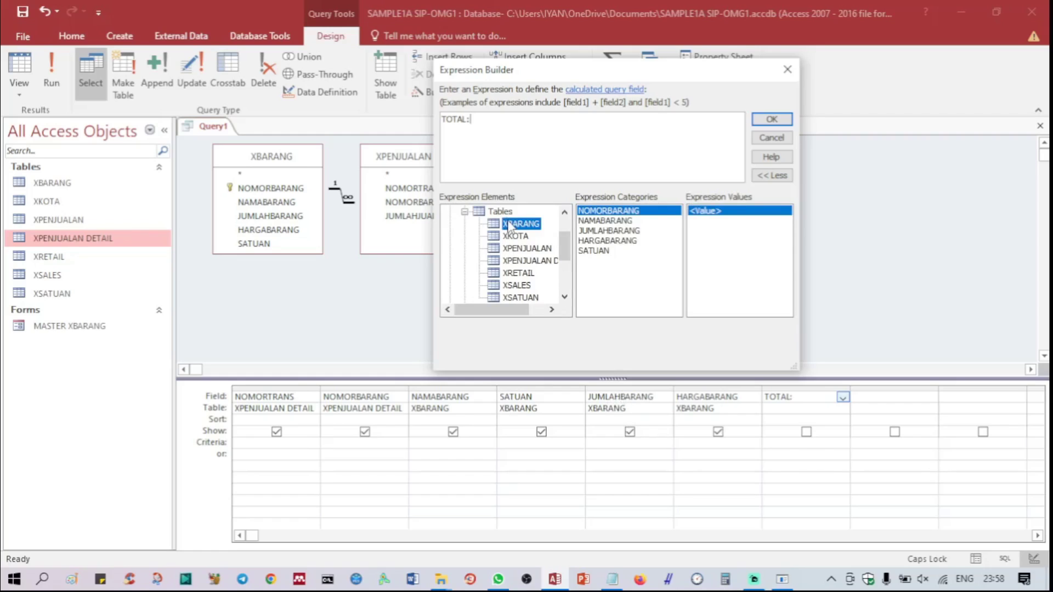
double_click(622, 231)
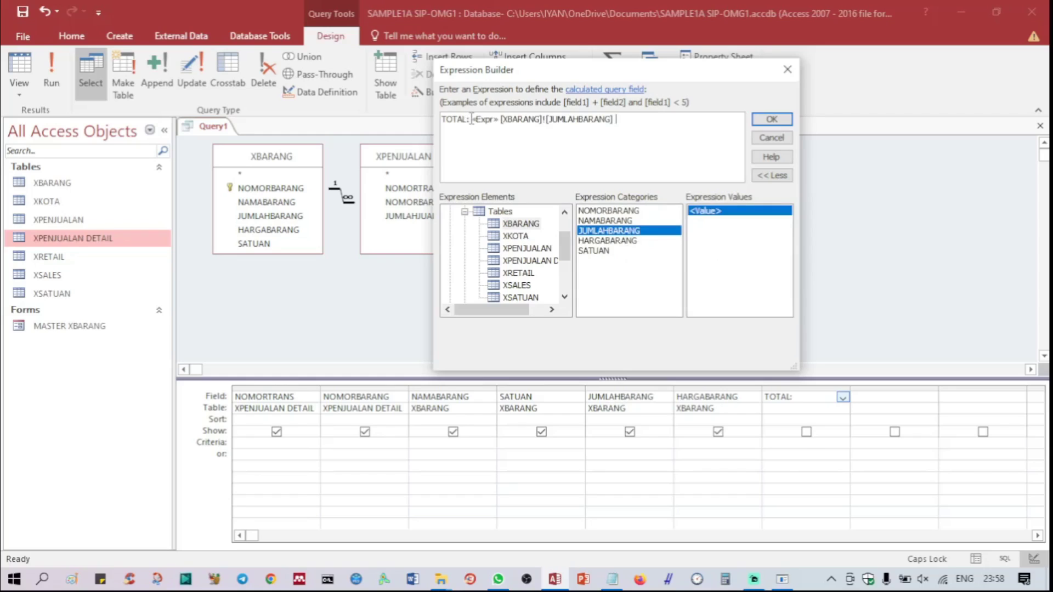
key("Delete")
key("Delete")
key("Delete")
key("Delete")
key("Delete")
key("Delete")
key("Delete")
key("Delete")
key("Delete")
key("Delete")
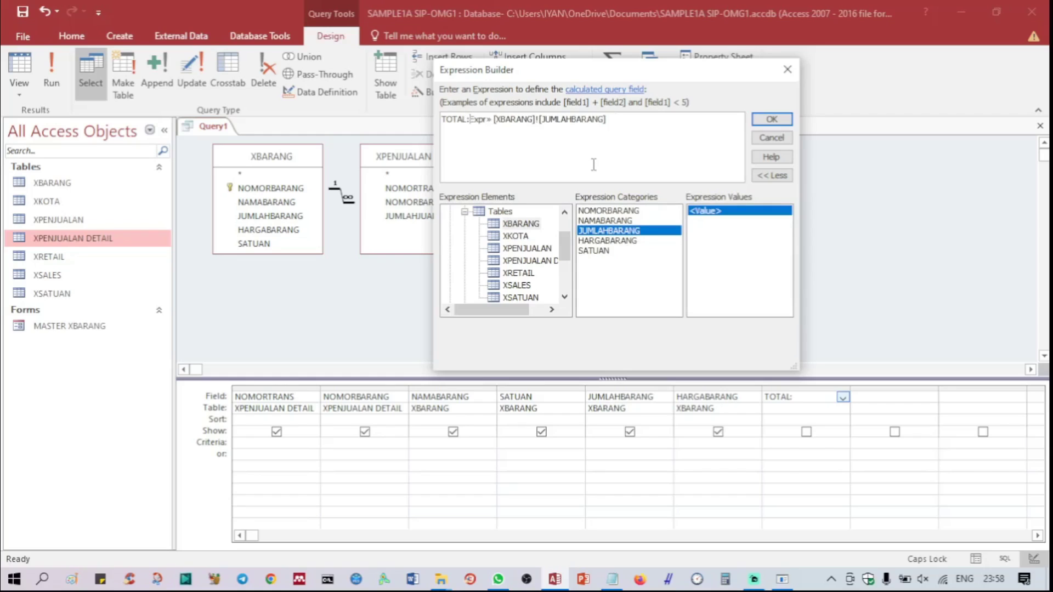
key("Delete")
key("Delete")
key("Delete")
key("Delete")
key("Delete")
key("Delete")
key("Delete")
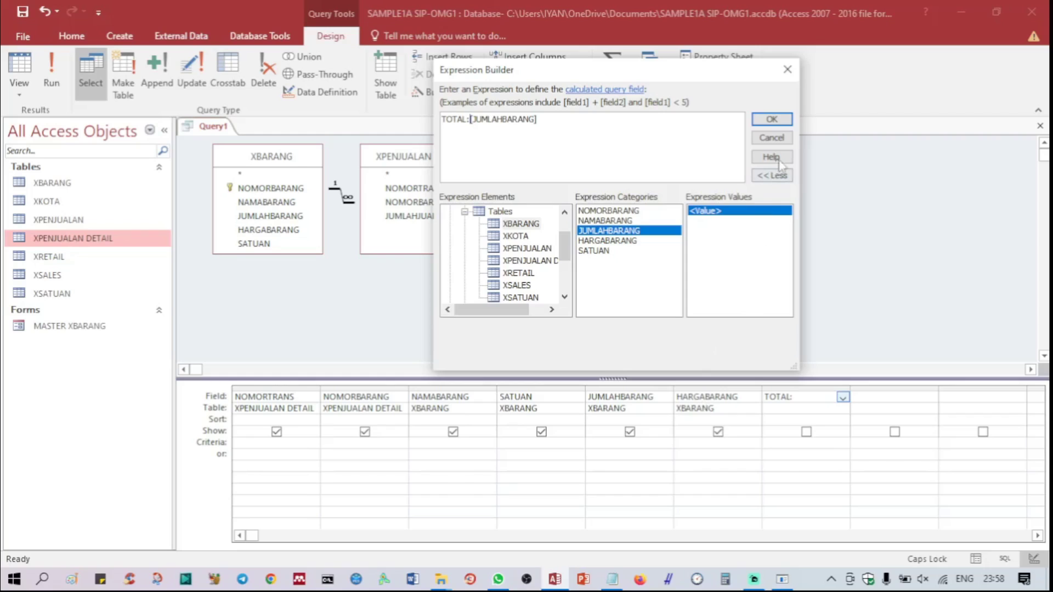
left_click(782, 139)
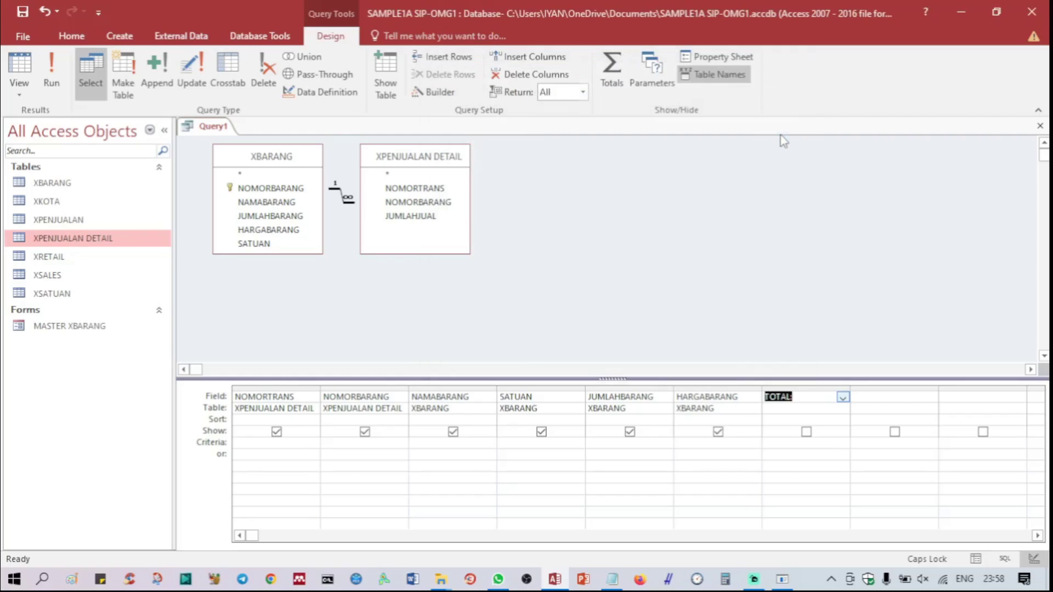
Step: Clear the TOTAL: label and delete the HARGABARANG column from the query grid
left_click(639, 404)
left_click(537, 336)
key("Delete")
left_click(749, 399)
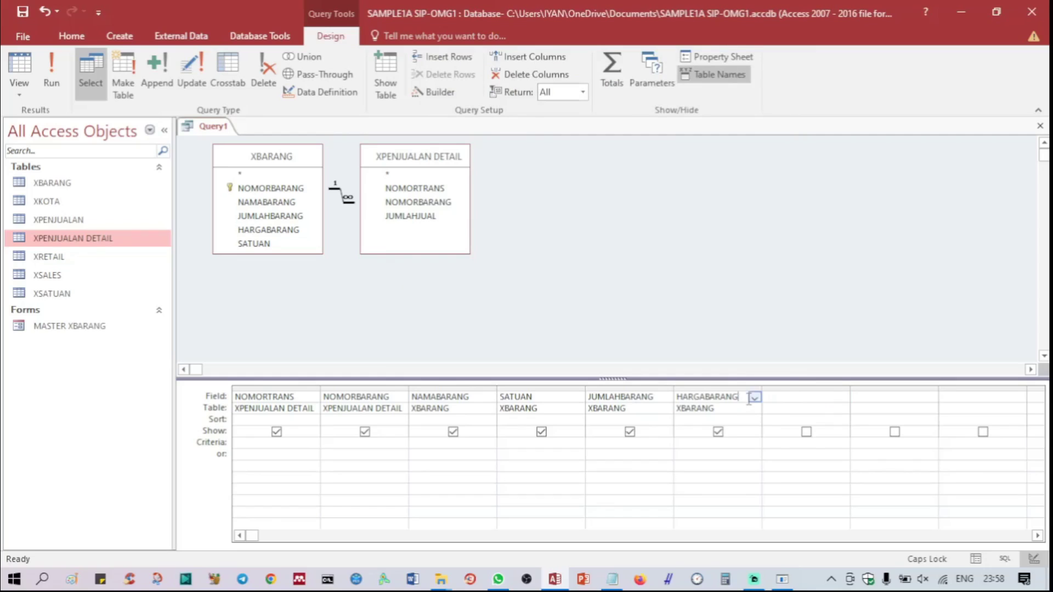
left_click(532, 77)
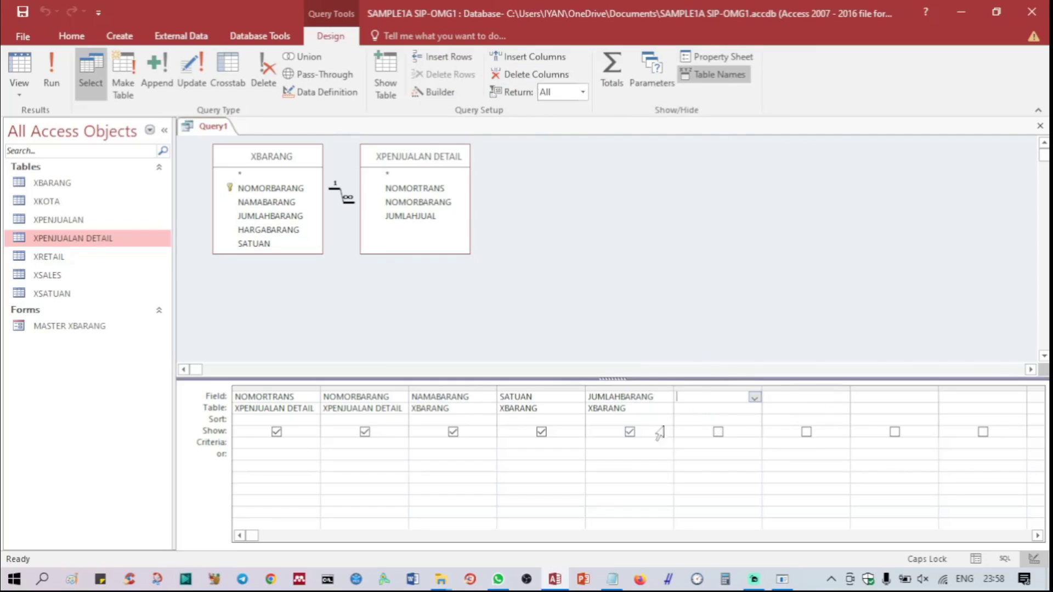
Step: Replace the JUMLAHBARANG field in the query's fifth column with JUMLAHJUAL from XPENJUALAN DETAIL
left_click(666, 397)
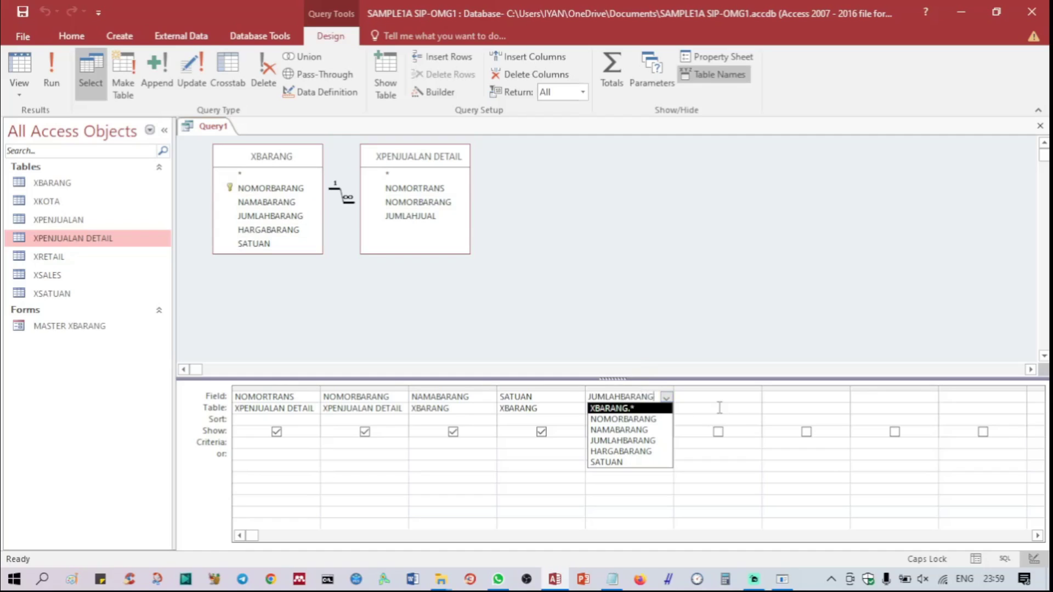
key("BackSpace")
key("BackSpace")
key("BackSpace")
key("BackSpace")
type("JUAL")
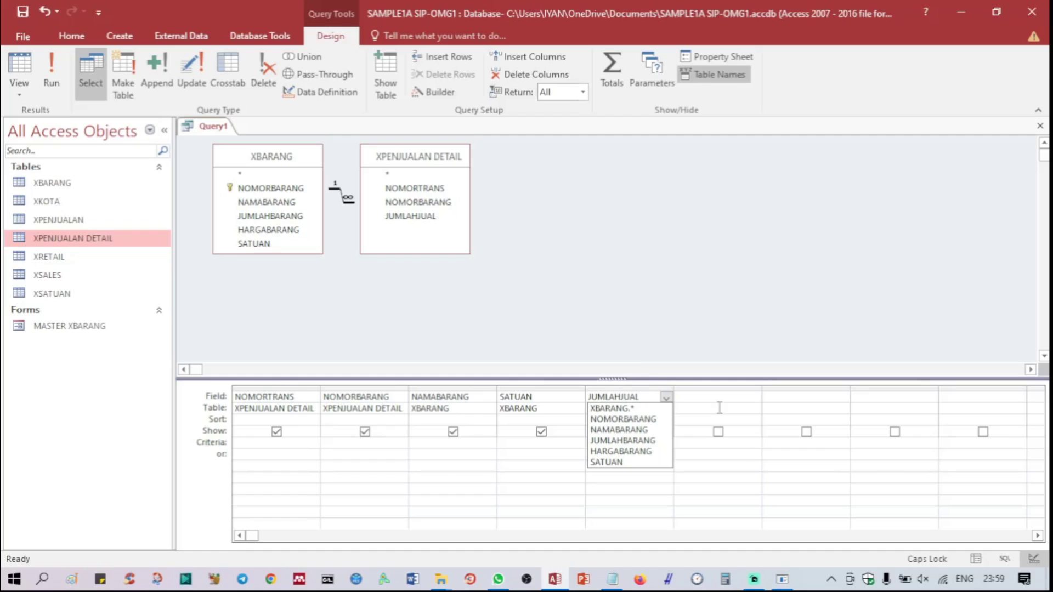
key("Tab")
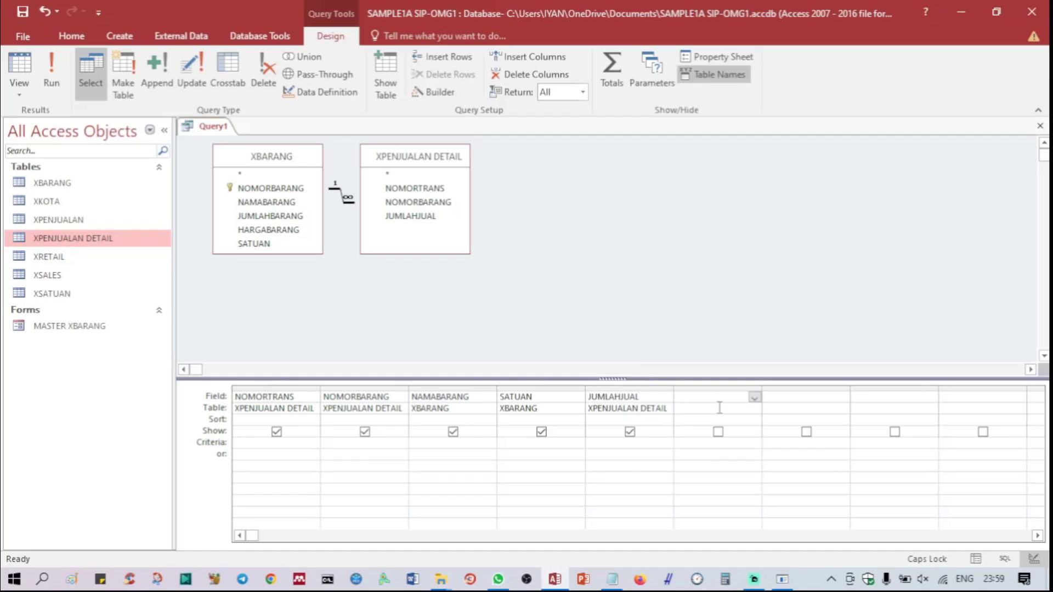
Step: Add HARGABARANG from XBARANG after JUMLAHJUAL and label the next empty column TOTAL:
left_click(248, 235)
double_click(247, 235)
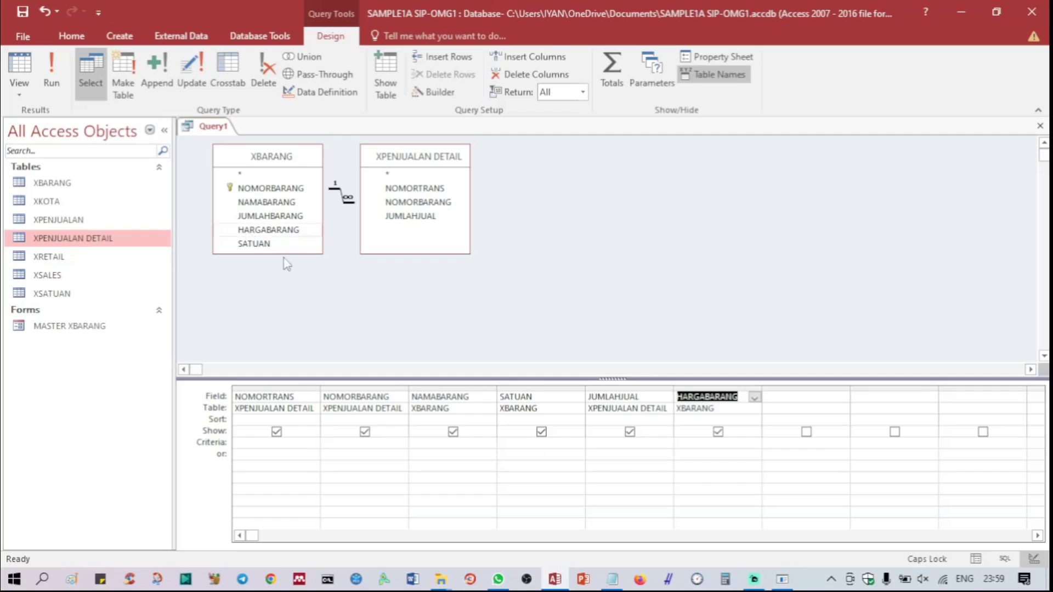
left_click(812, 396)
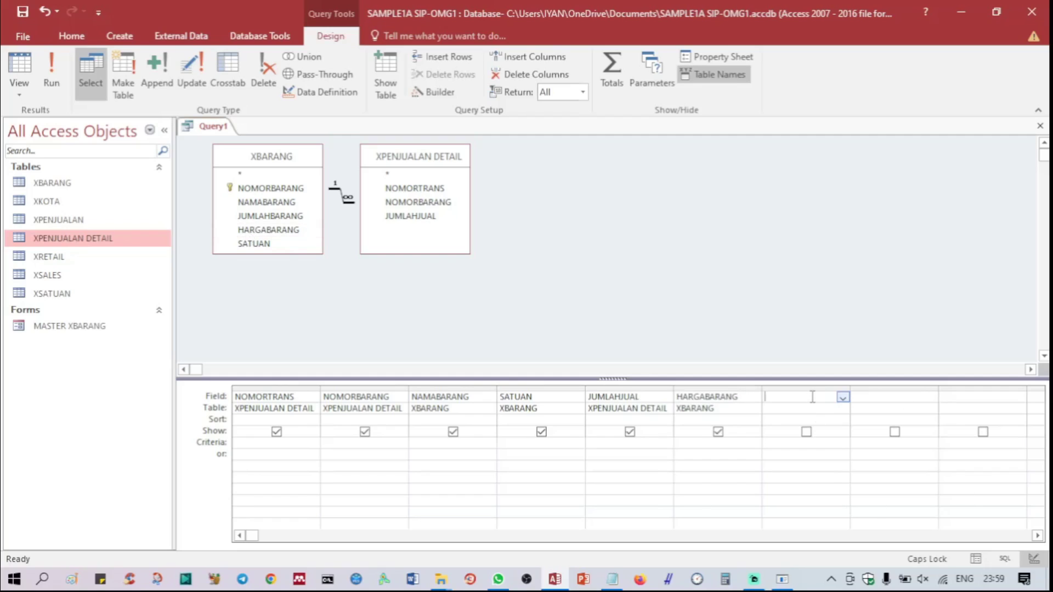
type("TOTAL:")
Step: Start the TOTAL field's expression in the Expression Builder with XBARANG's HARGABARANG, reduced to [HARGABARANG] without placeholder or table prefix, followed by *
right_click(813, 397)
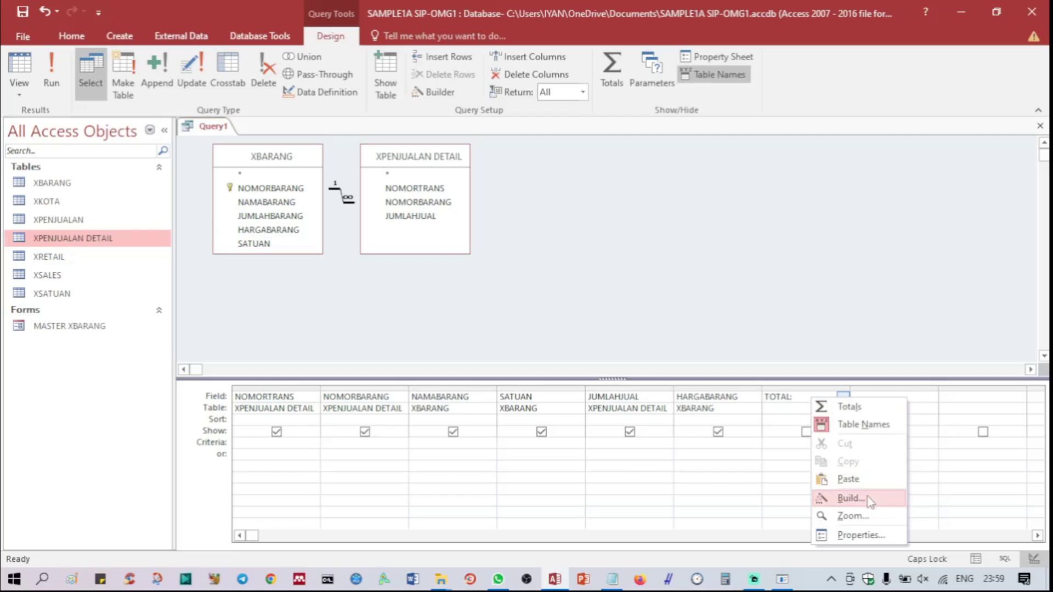
left_click(849, 498)
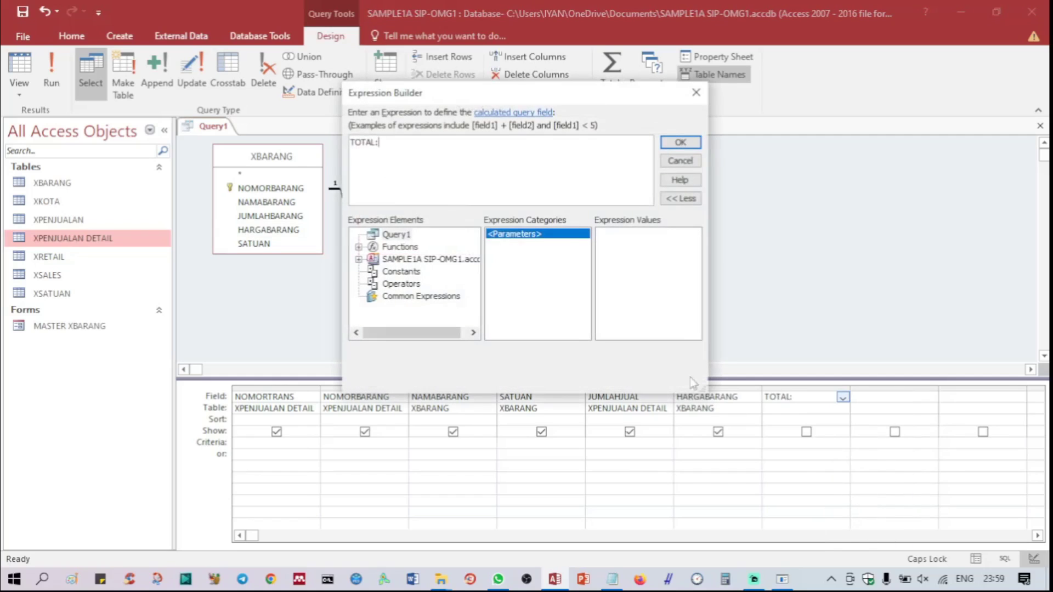
left_click(358, 259)
left_click(373, 272)
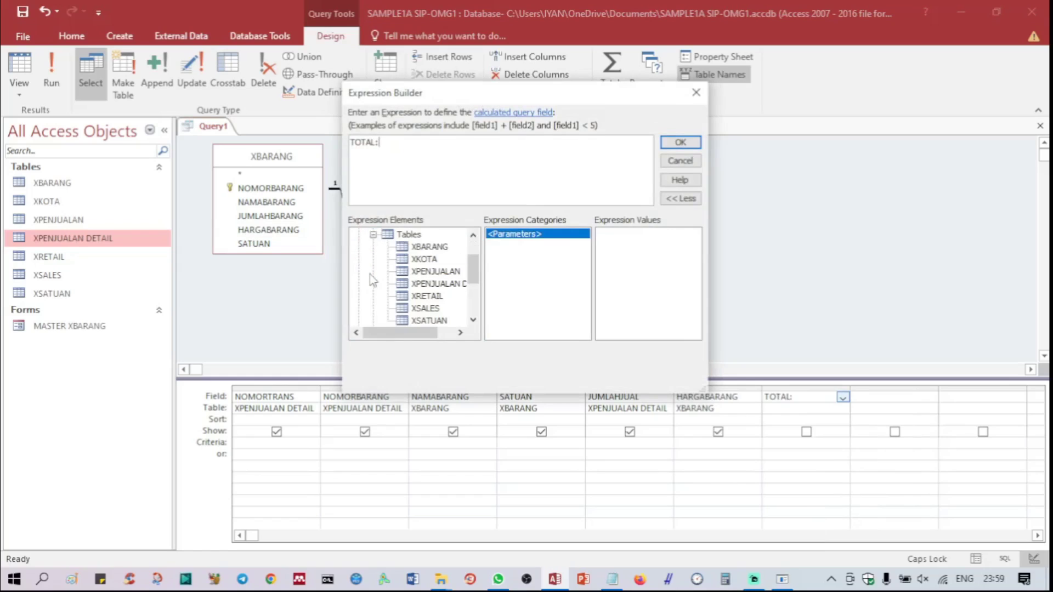
left_click(426, 248)
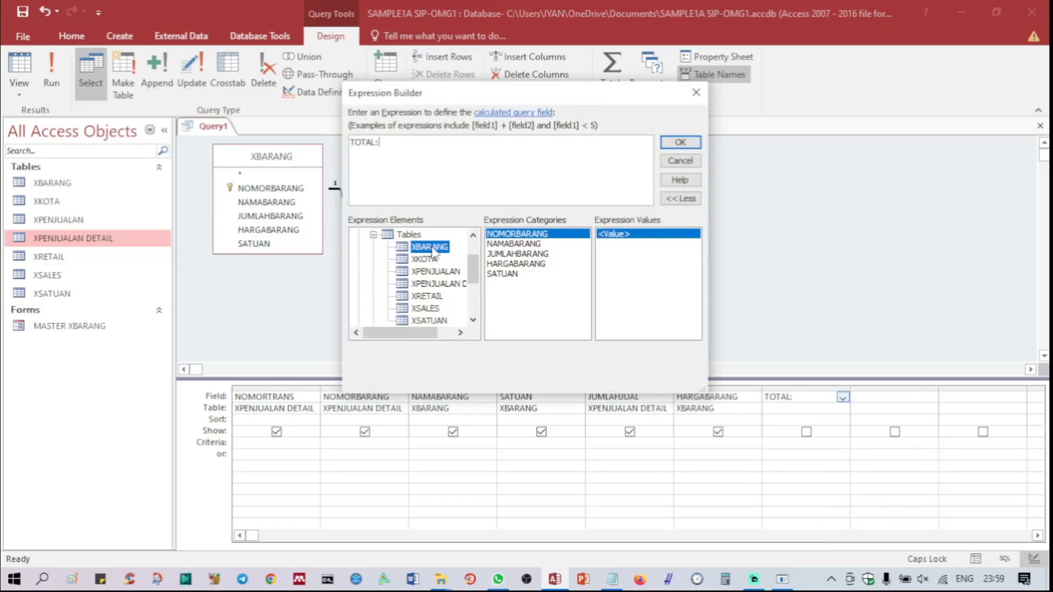
double_click(526, 265)
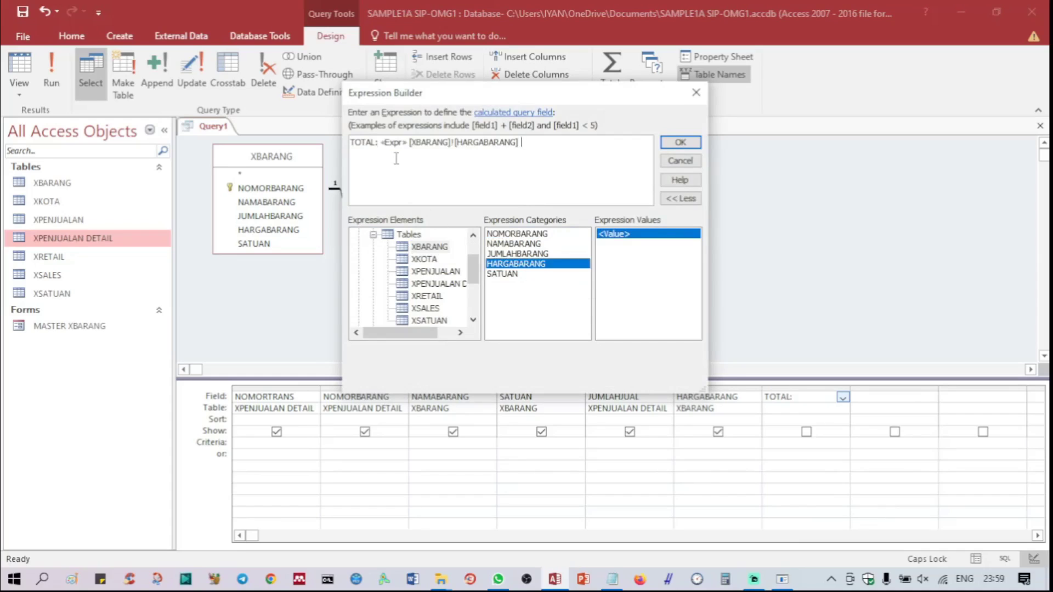
left_click(383, 144)
key("Delete")
key("Delete")
key("Delete")
key("Delete")
key("Delete")
key("Delete")
key("Delete")
key("Delete")
key("Delete")
key("Delete")
key("Delete")
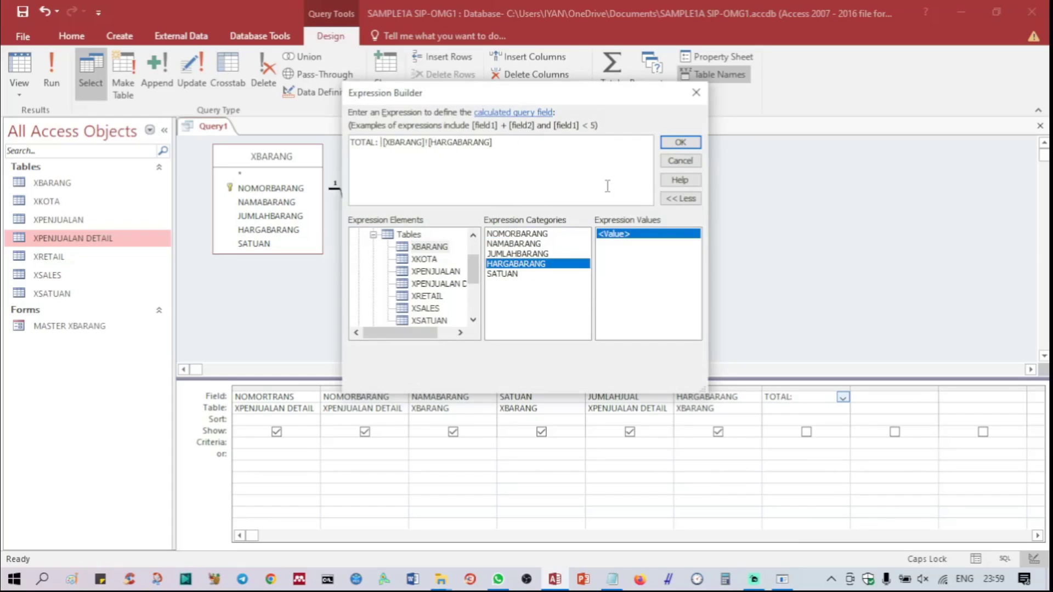
key("Delete")
key("Delete")
key("Delete")
key("Delete")
key("Delete")
key("Delete")
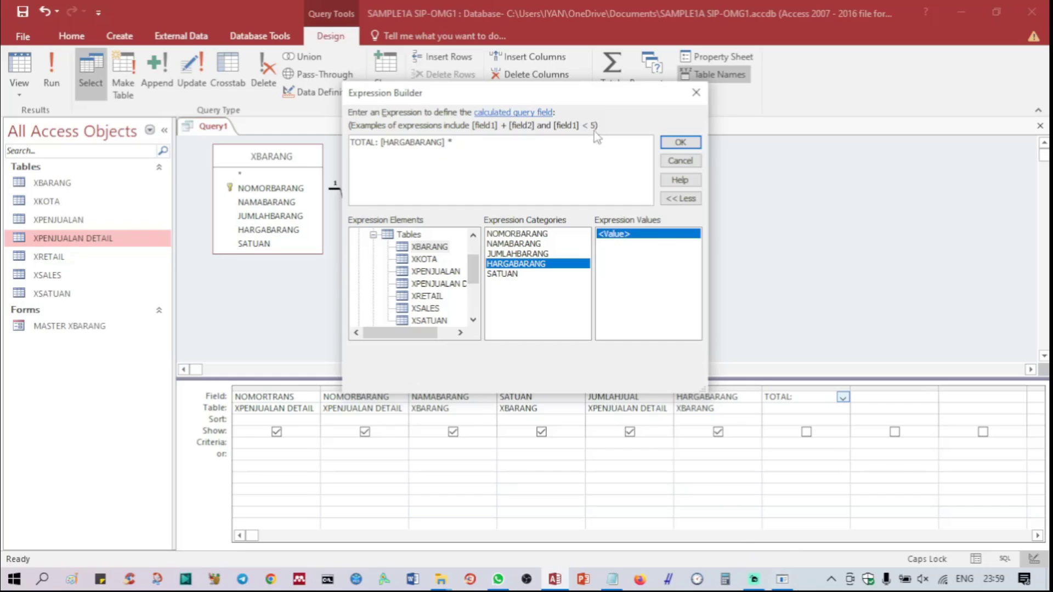
Step: Complete the TOTAL expression with JUMLAHJUAL from XPENJUALAN DETAIL, strip its table prefix to give [HARGABARANG] * [JUMLAHJUAL], and accept it
left_click_drag(587, 91, 589, 42)
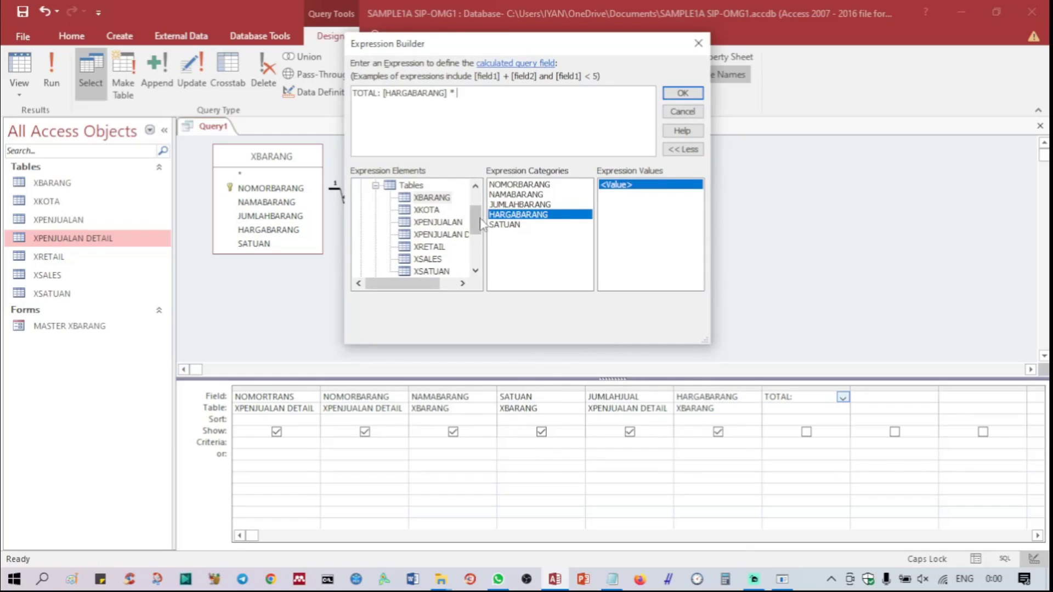
left_click(447, 236)
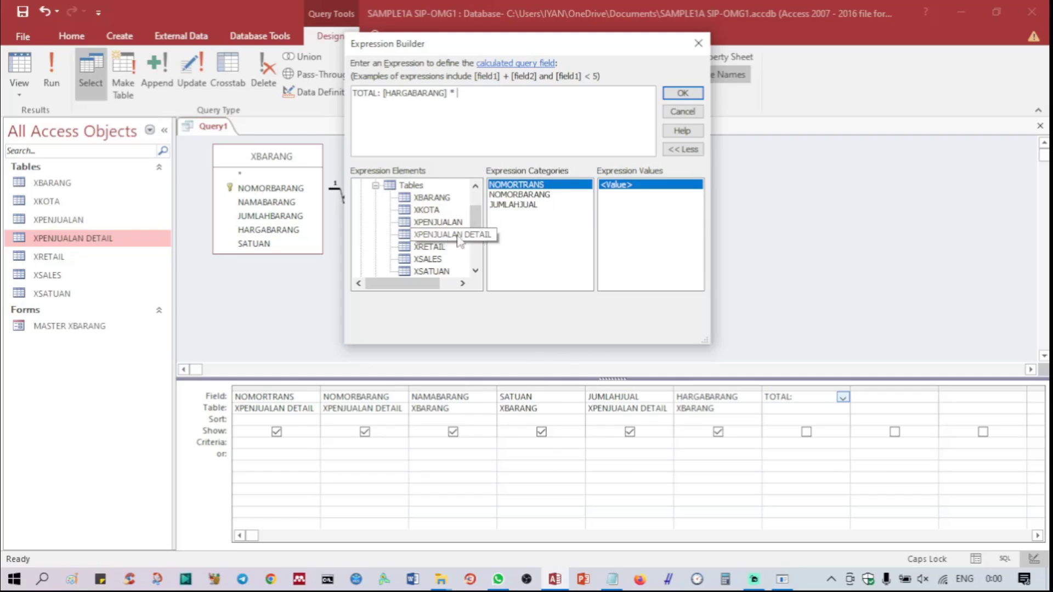
left_click(446, 236)
double_click(527, 205)
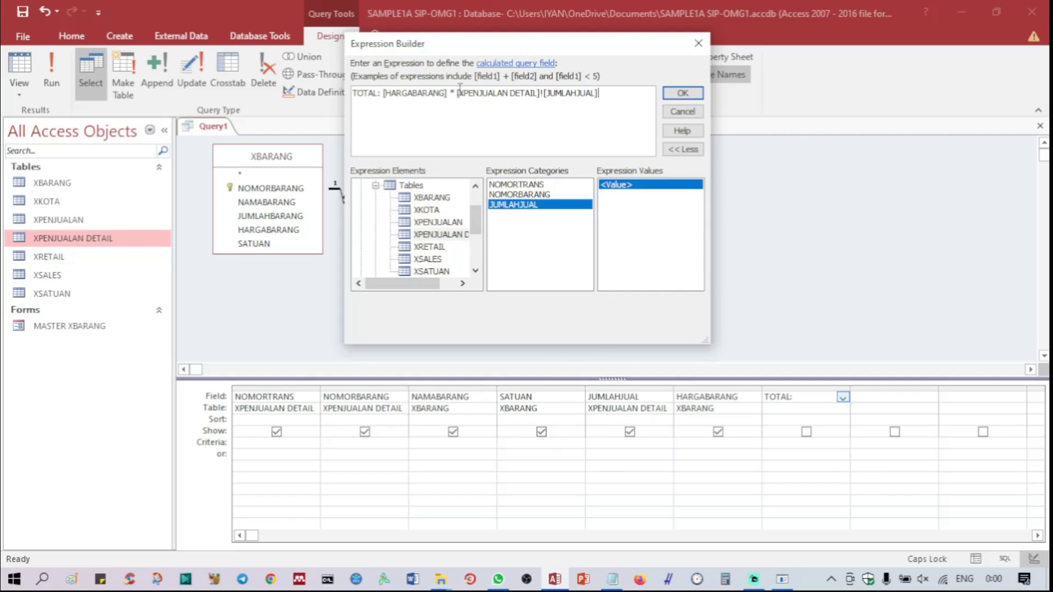
key("Delete")
key("Delete")
key("Delete")
key("Delete")
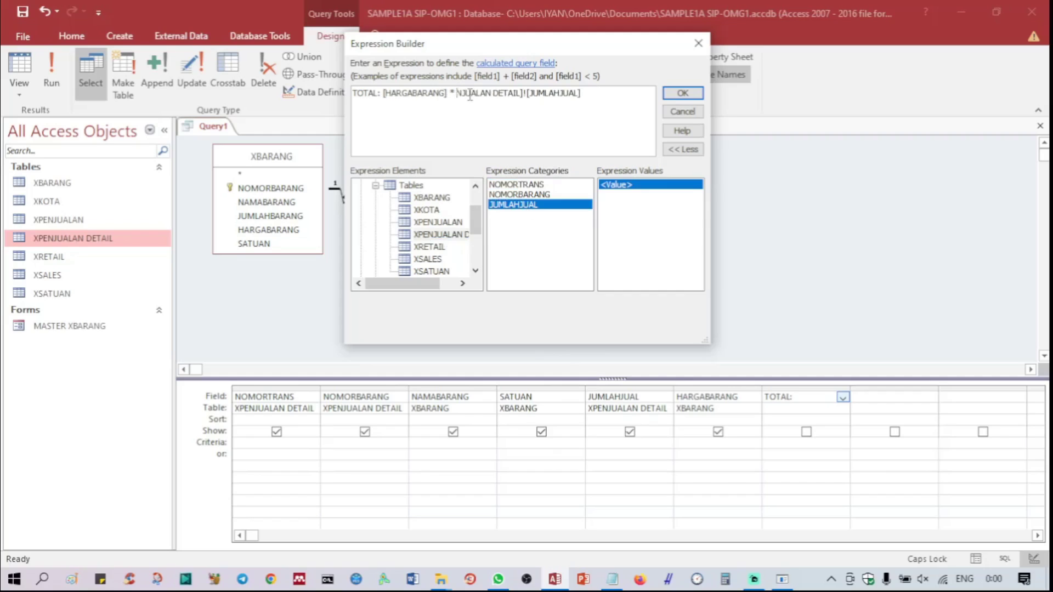
key("Delete")
key("Delete")
key("Delete")
key("Delete")
key("Delete")
key("Delete")
key("Delete")
key("Delete")
key("Delete")
key("Delete")
key("Delete")
key("Delete")
key("Delete")
key("Delete")
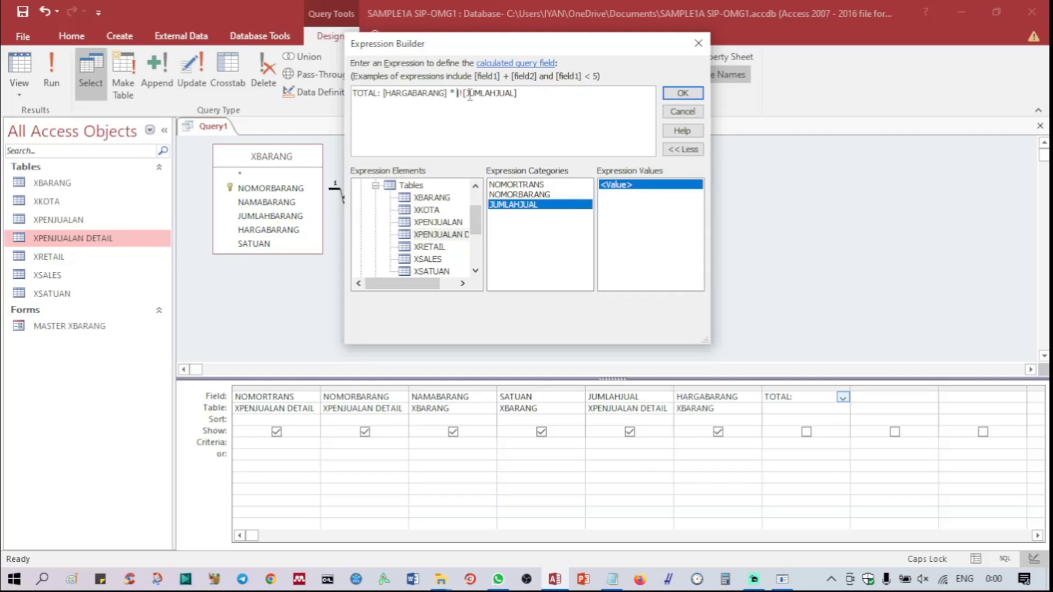
key("Delete")
key("Delete")
left_click(682, 94)
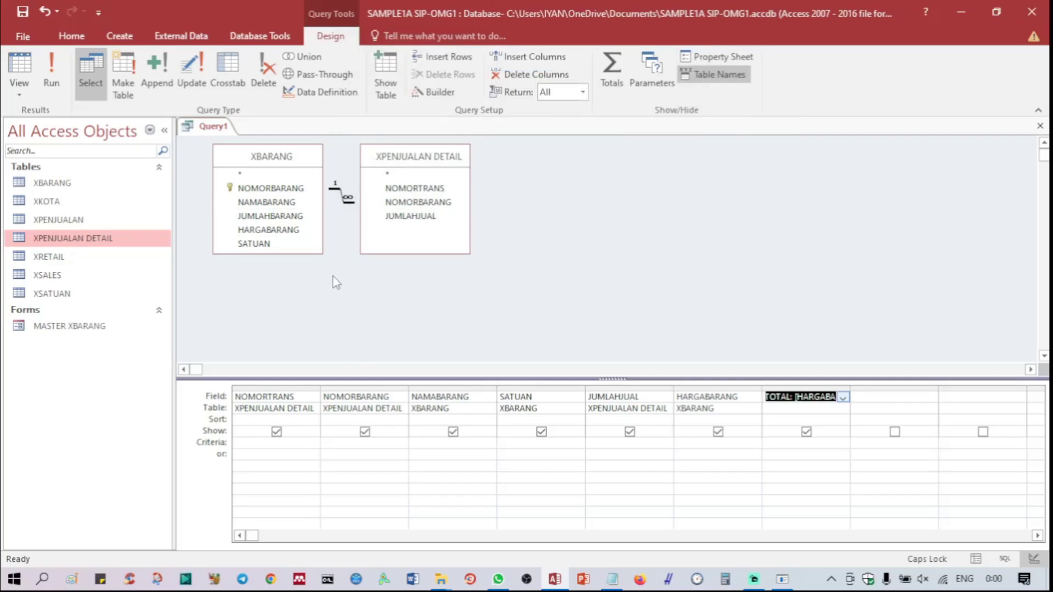
Step: Save the query under the name QP-DET and close it
right_click(222, 133)
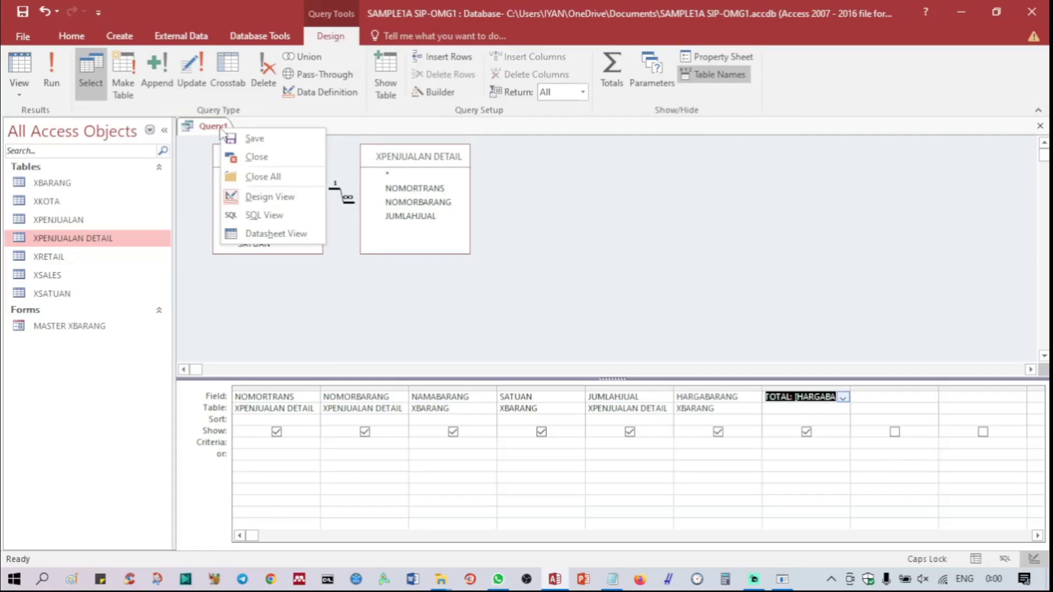
left_click(244, 139)
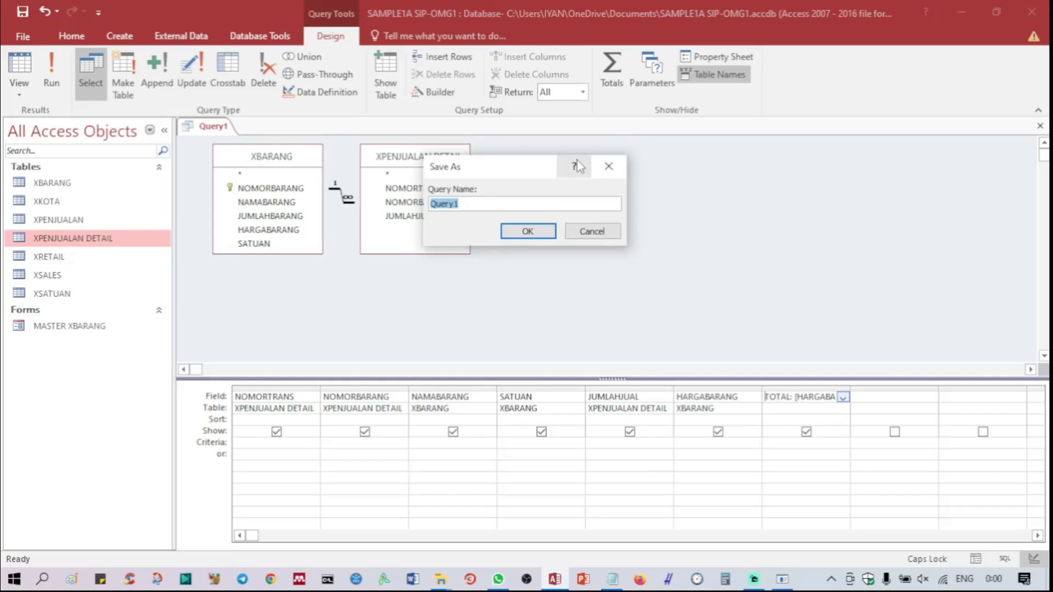
key("End")
key("BackSpace")
key("BackSpace")
key("BackSpace")
key("BackSpace")
key("BackSpace")
type("P-DET")
left_click(545, 231)
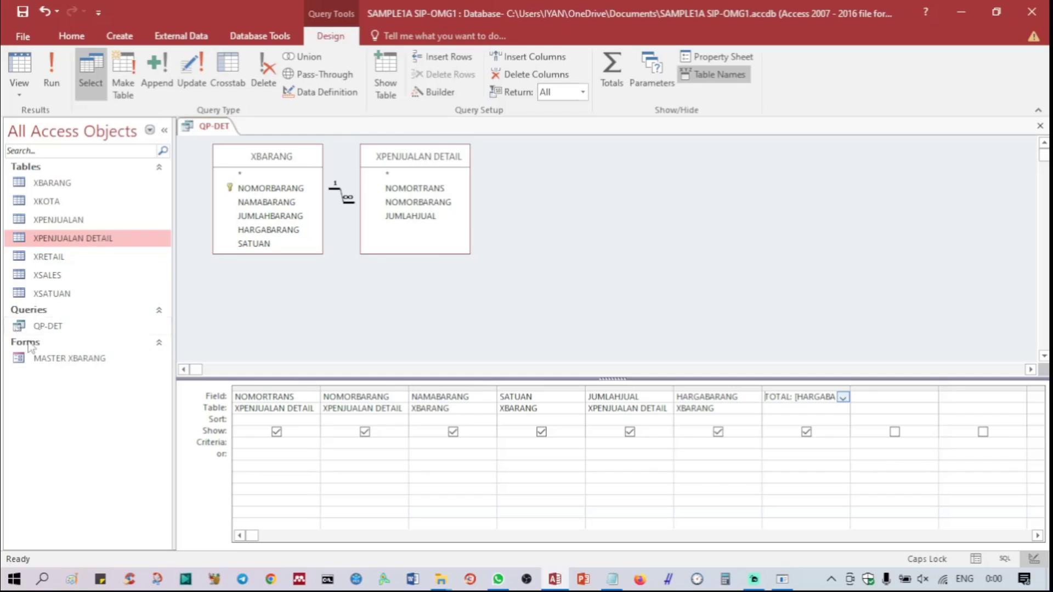
right_click(226, 130)
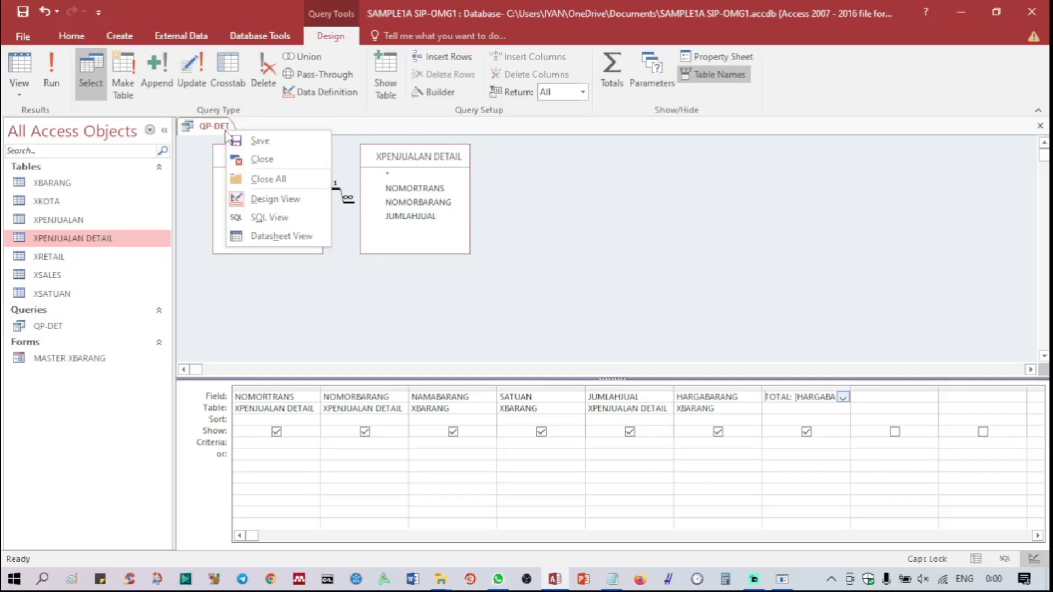
left_click(250, 165)
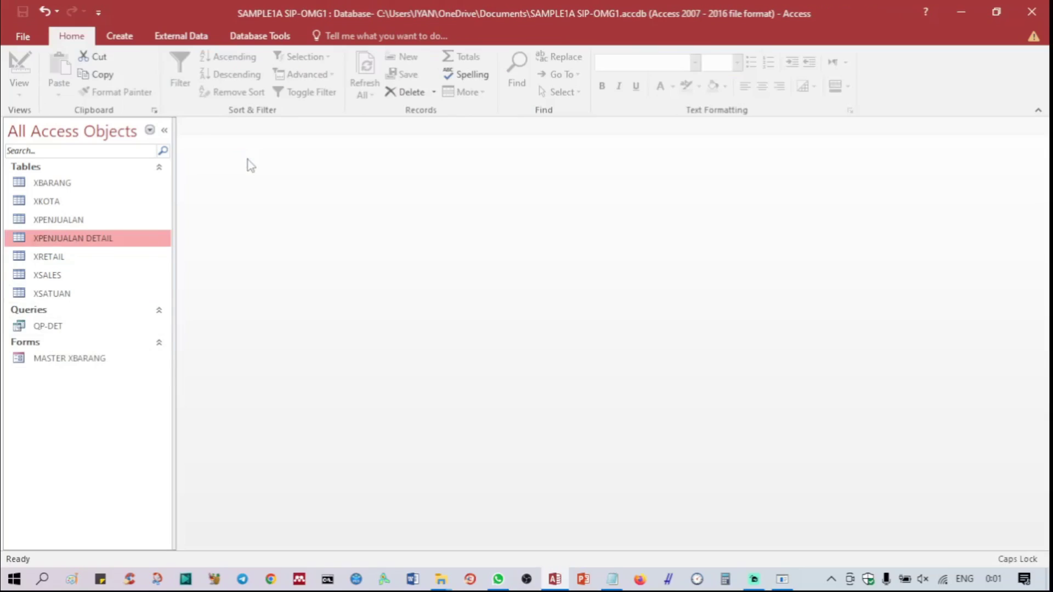